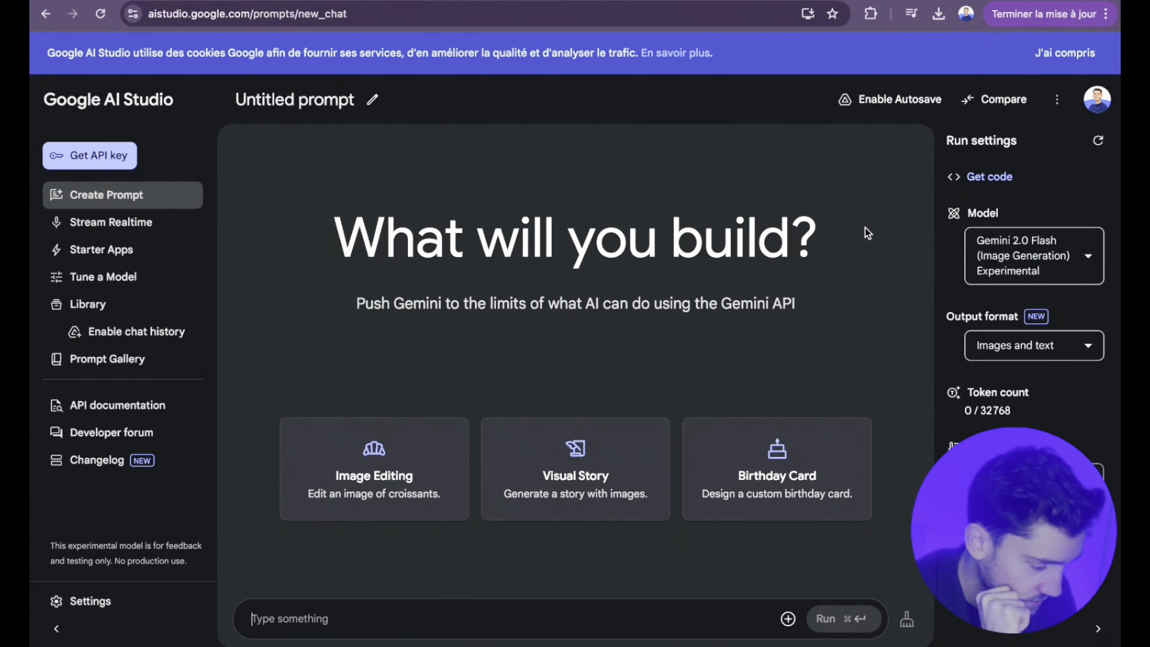
Examine the available Gemini 2 models, the details of Gemini 2.0 Flash (Image Generation) Experimental, and the output format options
{"action": "left_click", "coordinate": [1050, 256]}
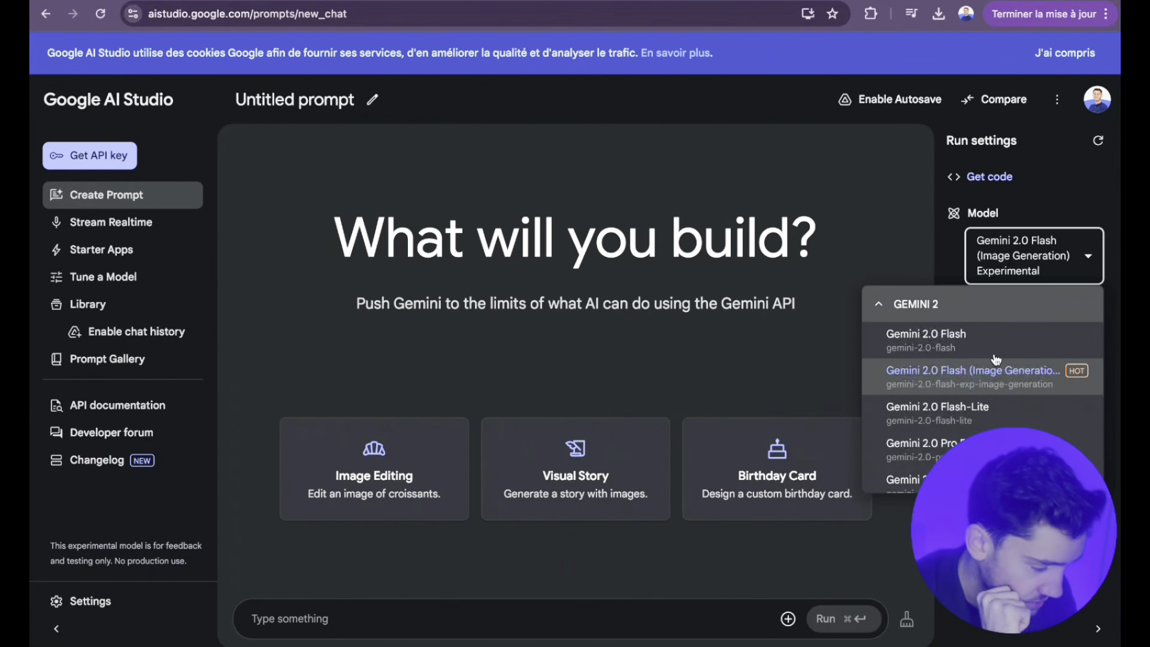
{"action": "mouse_move", "coordinate": [975, 381]}
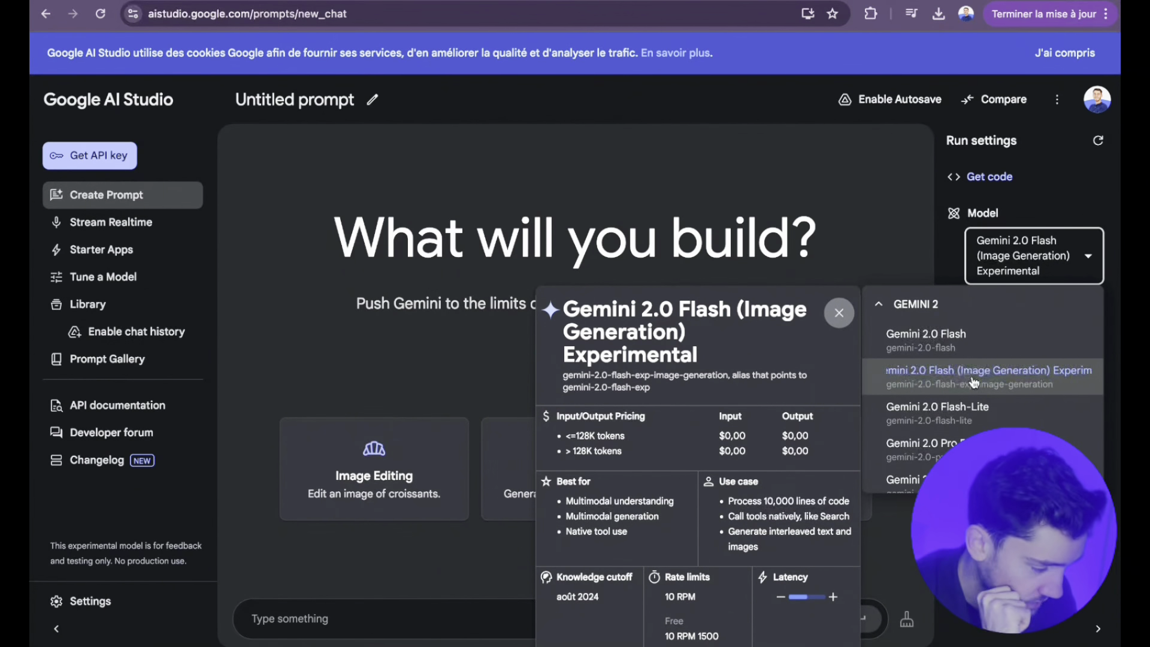
{"action": "left_click", "coordinate": [953, 249]}
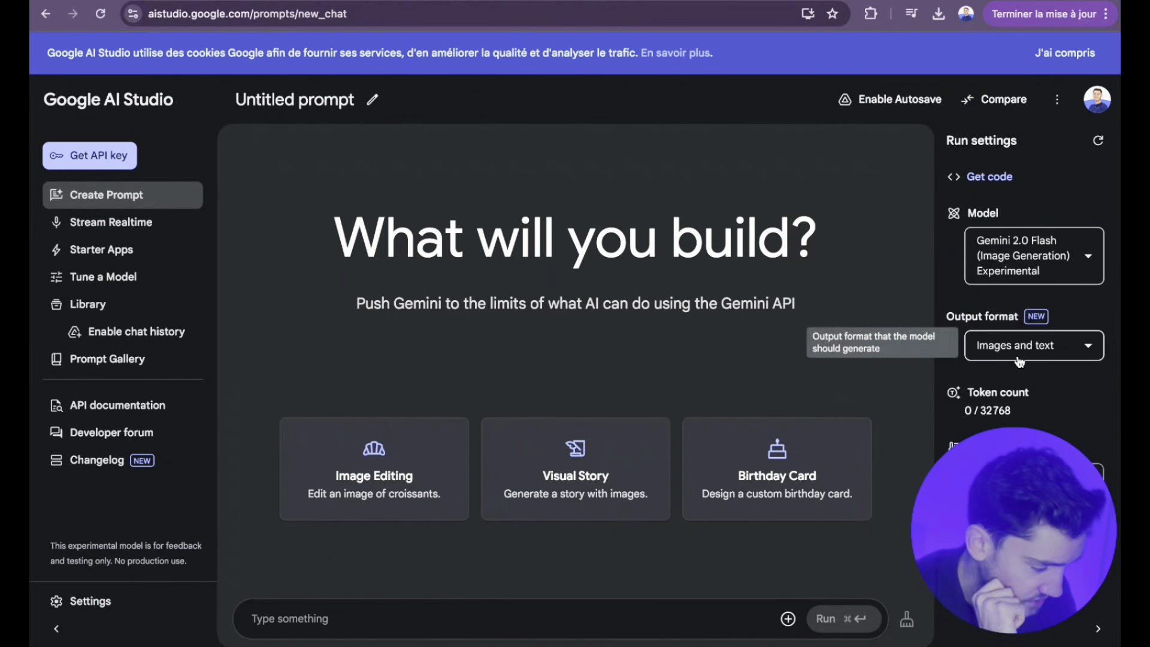
{"action": "left_click", "coordinate": [996, 353]}
{"action": "left_click", "coordinate": [945, 351]}
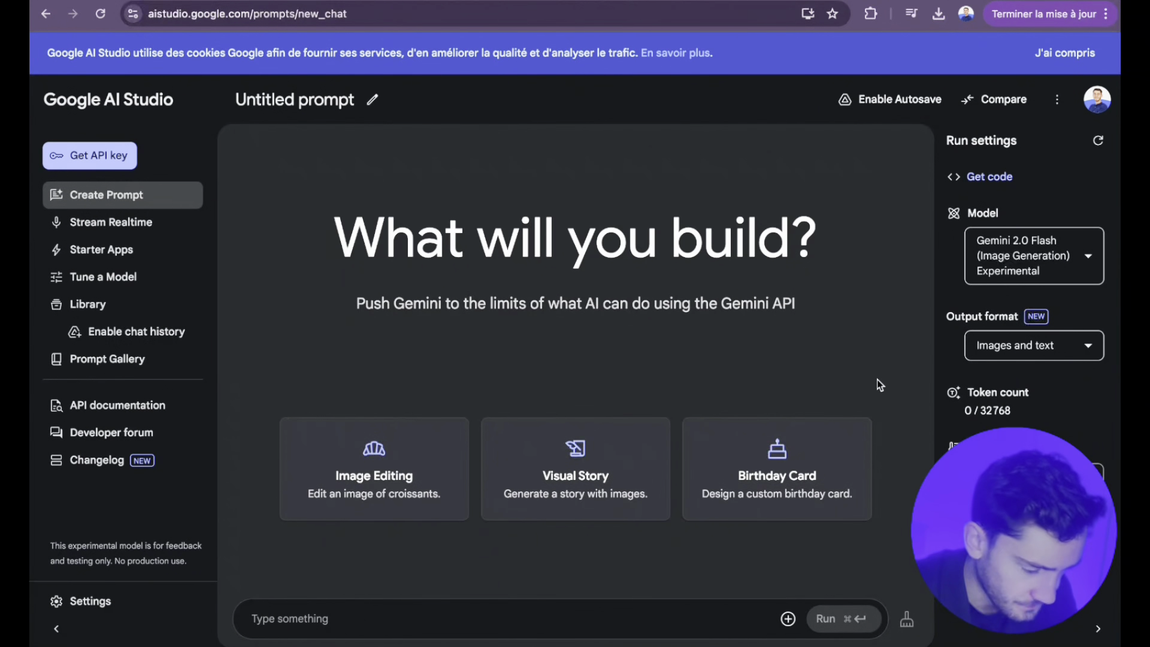
Run the prompt "génére moi une image d'un chat portant des lunettes de soleil assis sur une plage au coucher du soleil"
{"action": "left_click", "coordinate": [489, 622]}
{"action": "key", "text": "super+v"}
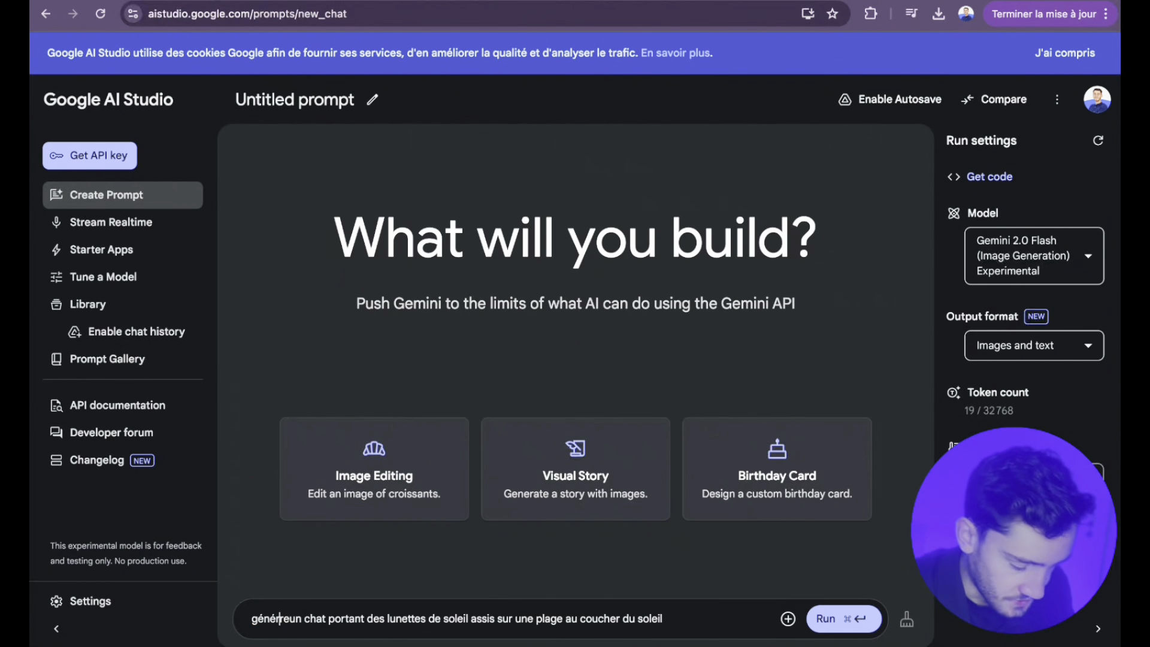
{"action": "type", "text": "e moi une image"}
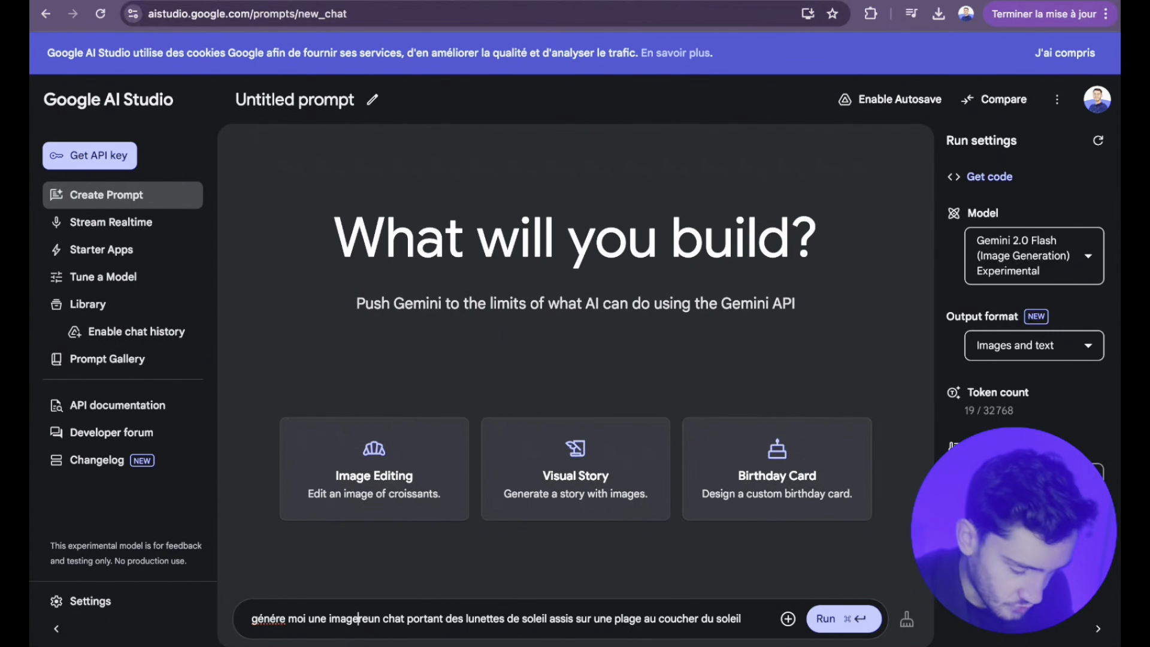
{"action": "type", "text": " d'"}
{"action": "key", "text": "Right"}
{"action": "key", "text": "Right"}
{"action": "key", "text": "Right"}
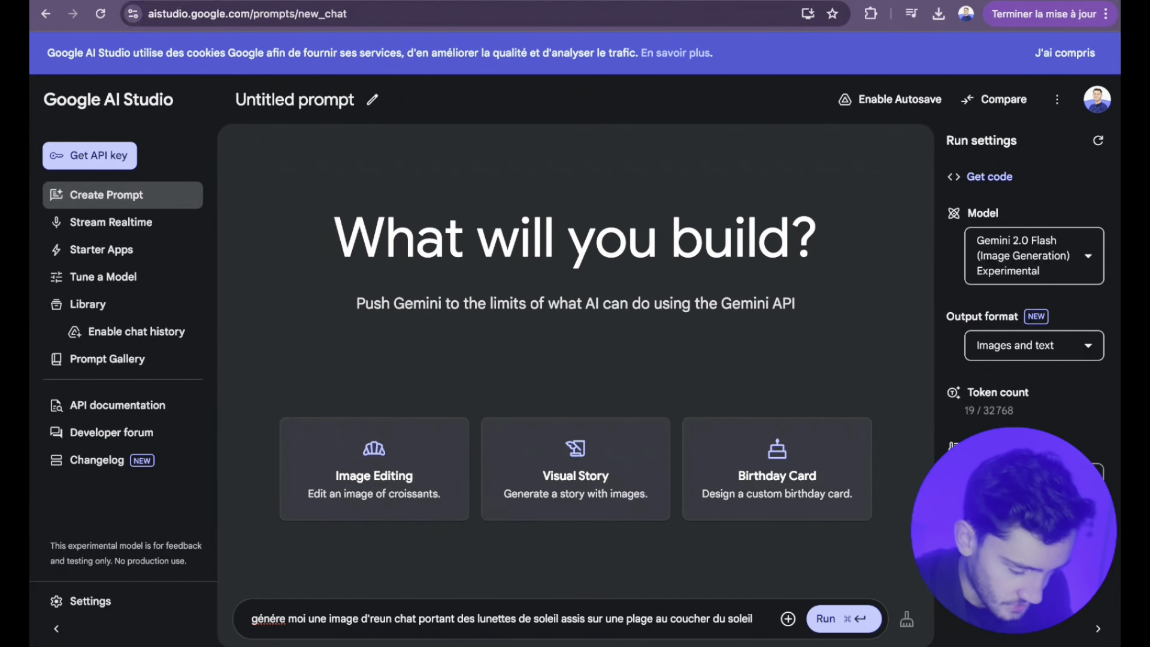
{"action": "key", "text": "BackSpace"}
{"action": "key", "text": "BackSpace"}
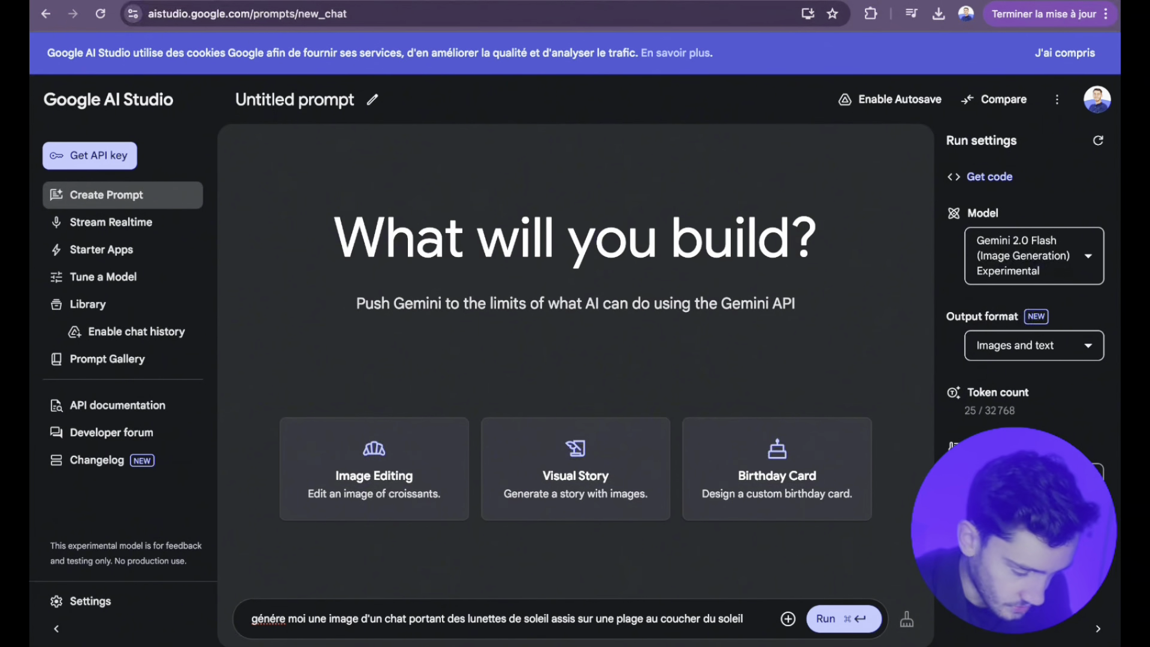
{"action": "left_click", "coordinate": [874, 623]}
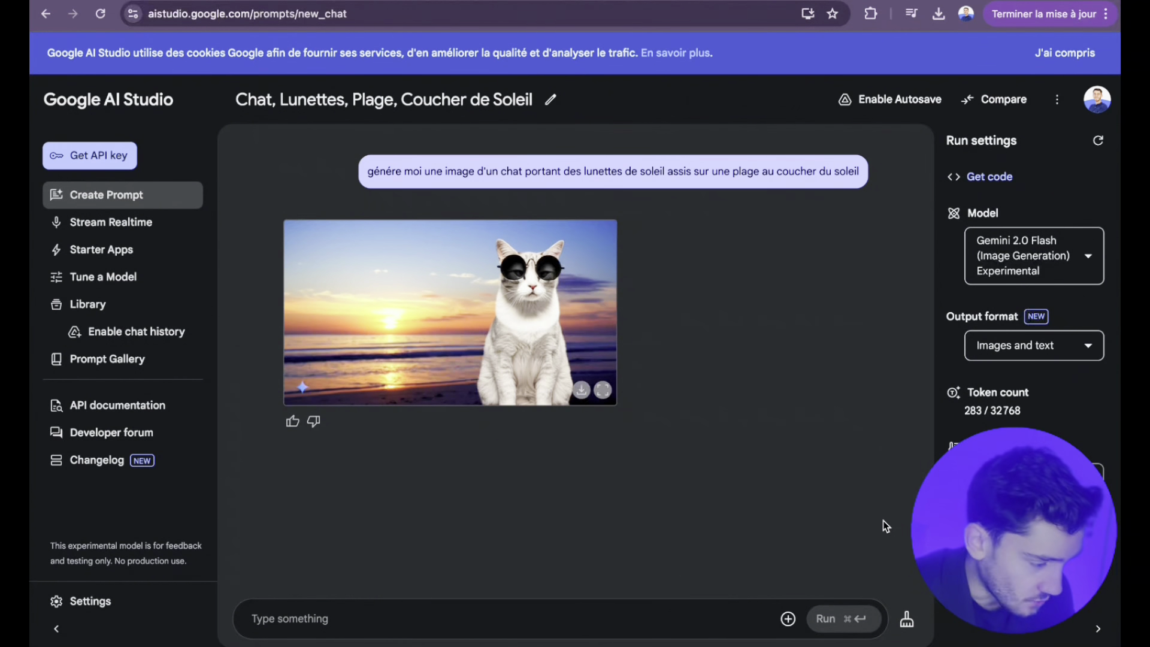
Attach the desktop JPG of the bearded man flexing in a white tank top to a new message
{"action": "left_click", "coordinate": [788, 619]}
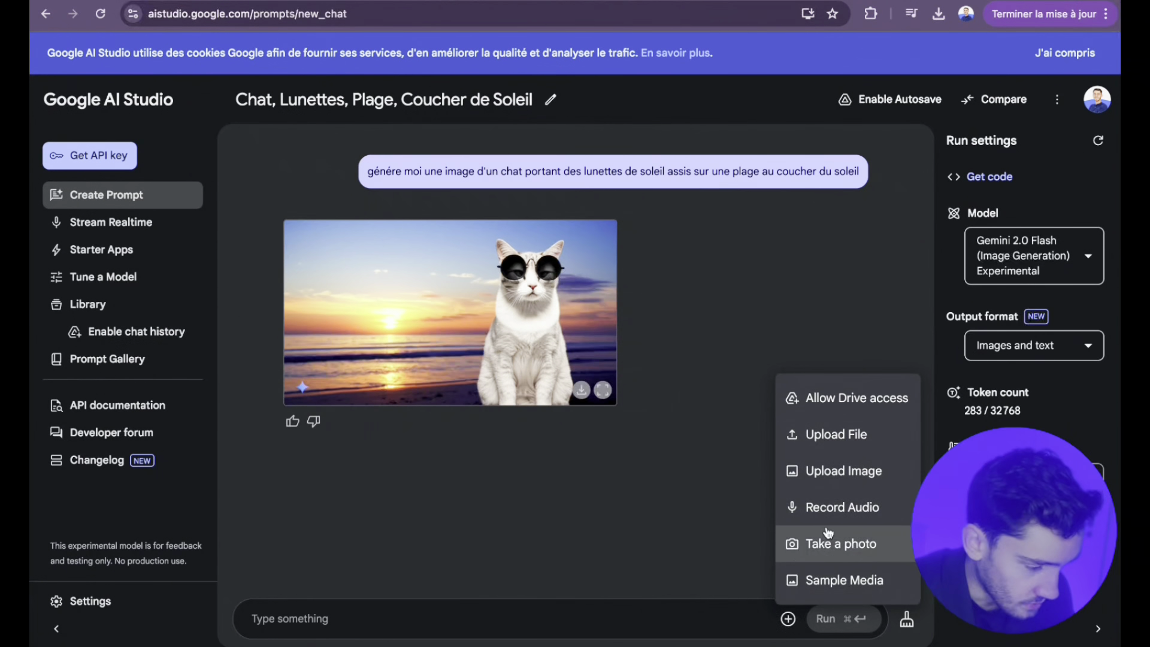
{"action": "left_click", "coordinate": [864, 483]}
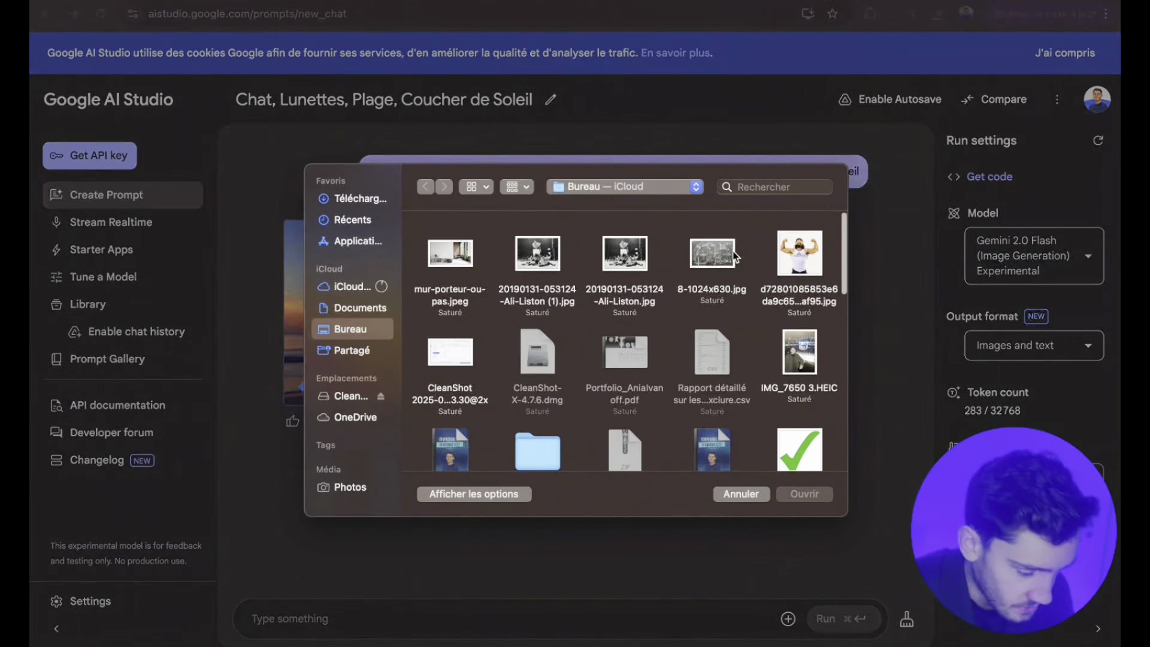
{"action": "double_click", "coordinate": [451, 356]}
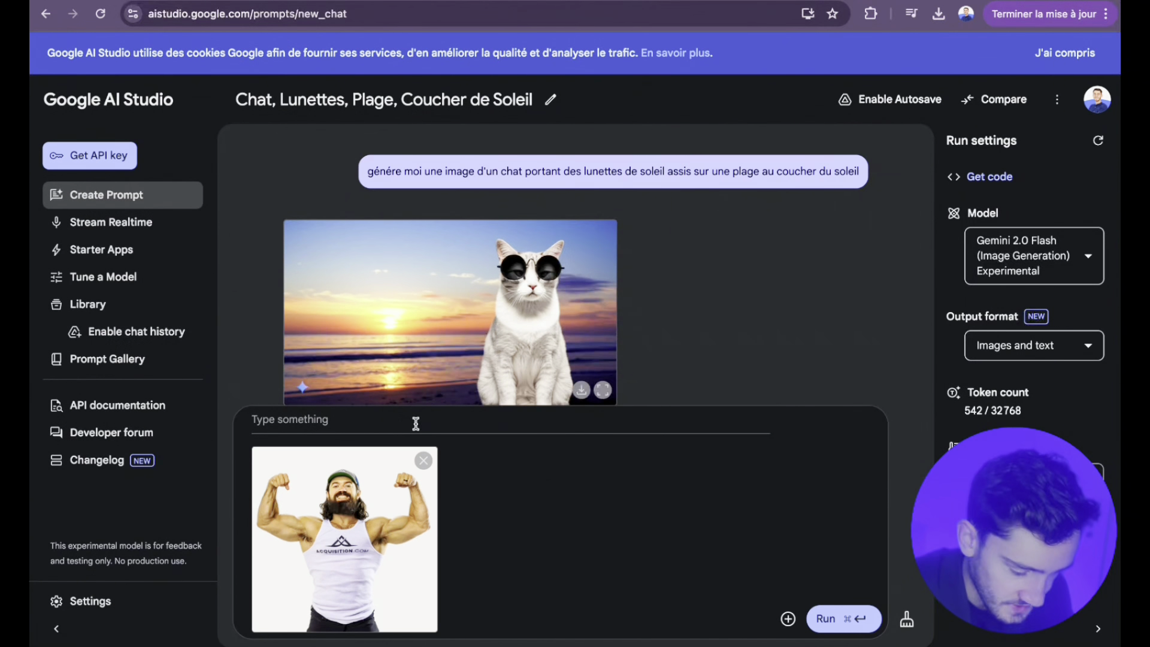
{"action": "scroll", "coordinate": [890, 330], "scroll_direction": "down", "scroll_amount": 1}
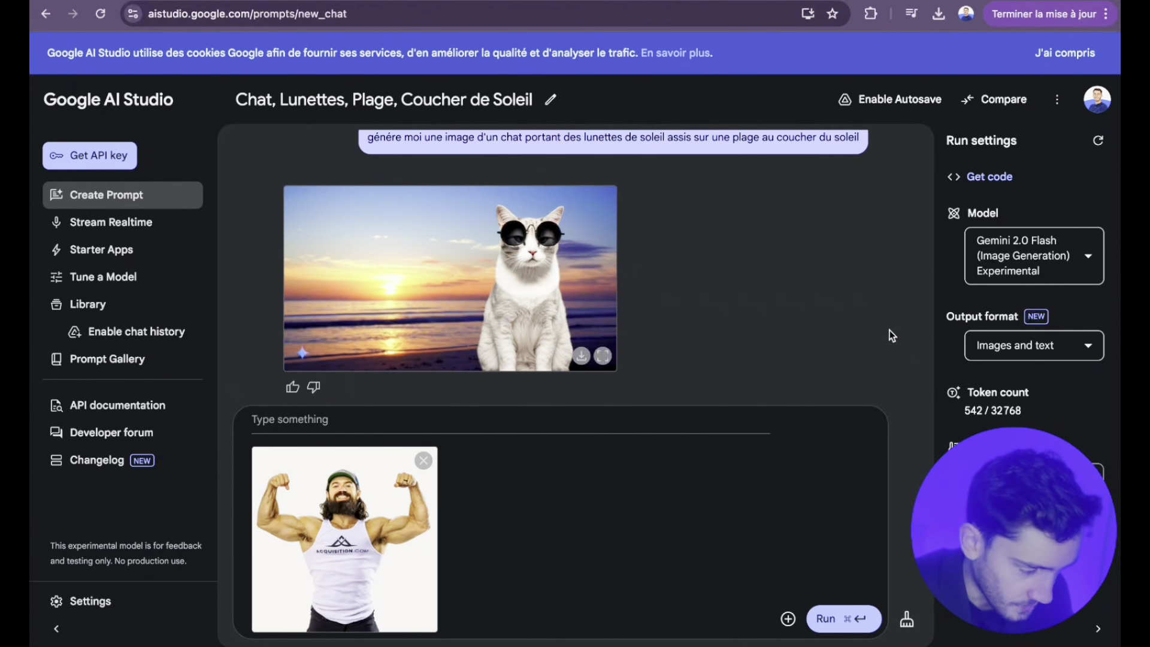
Run the prompt "modifie le logo présent sur le t-shirt par un logo nike noir" on the attached photo
{"action": "left_click", "coordinate": [395, 416]}
{"action": "type", "text": "mo"}
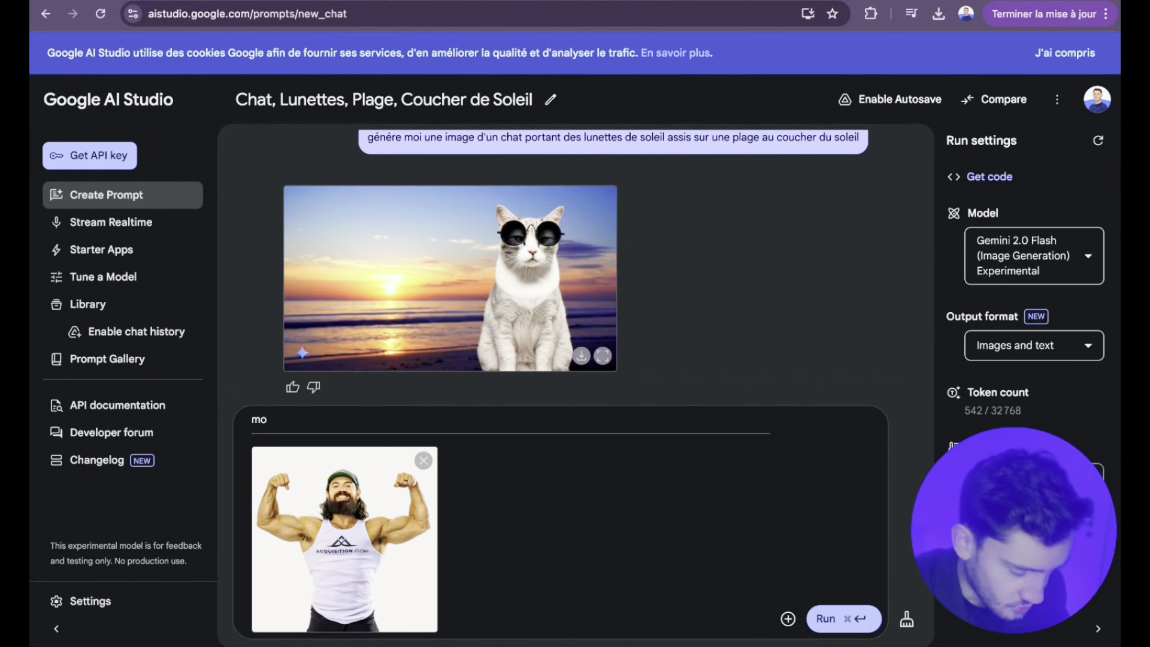
{"action": "type", "text": "difie le logo"}
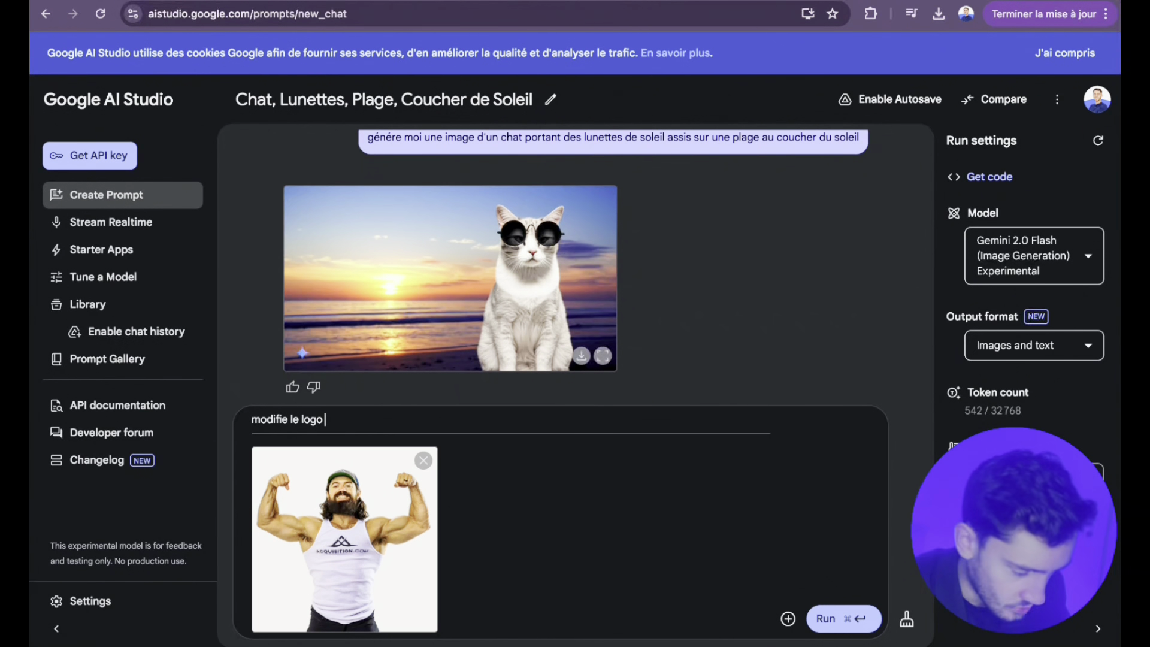
{"action": "type", "text": " présent sur le"}
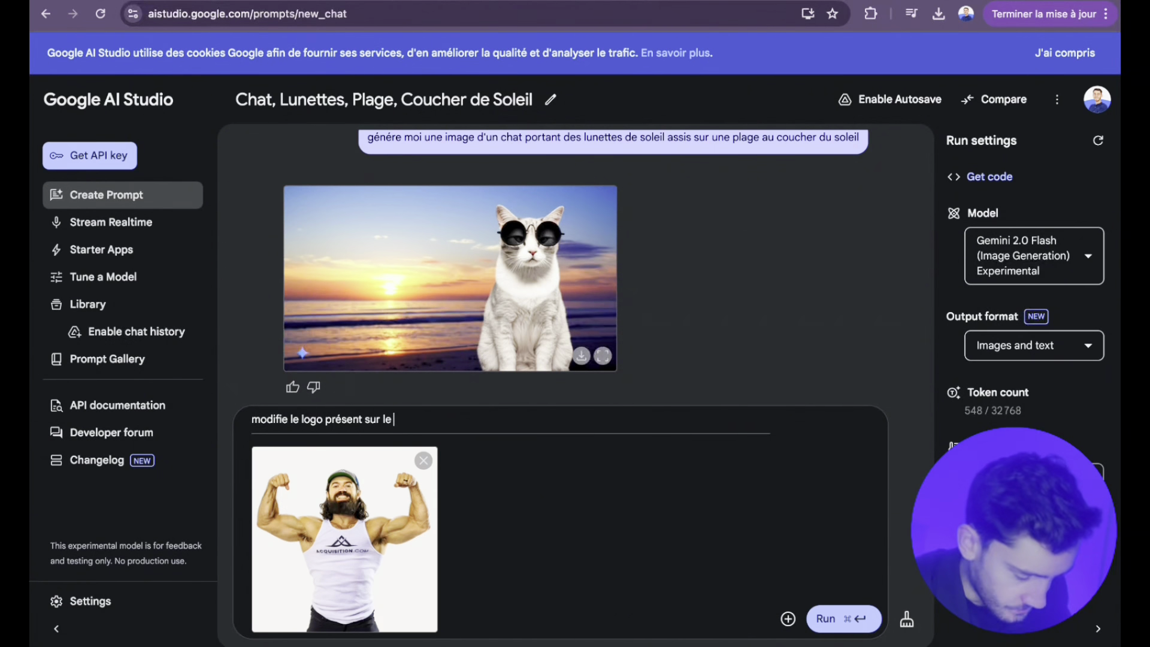
{"action": "type", "text": " t-shirt par"}
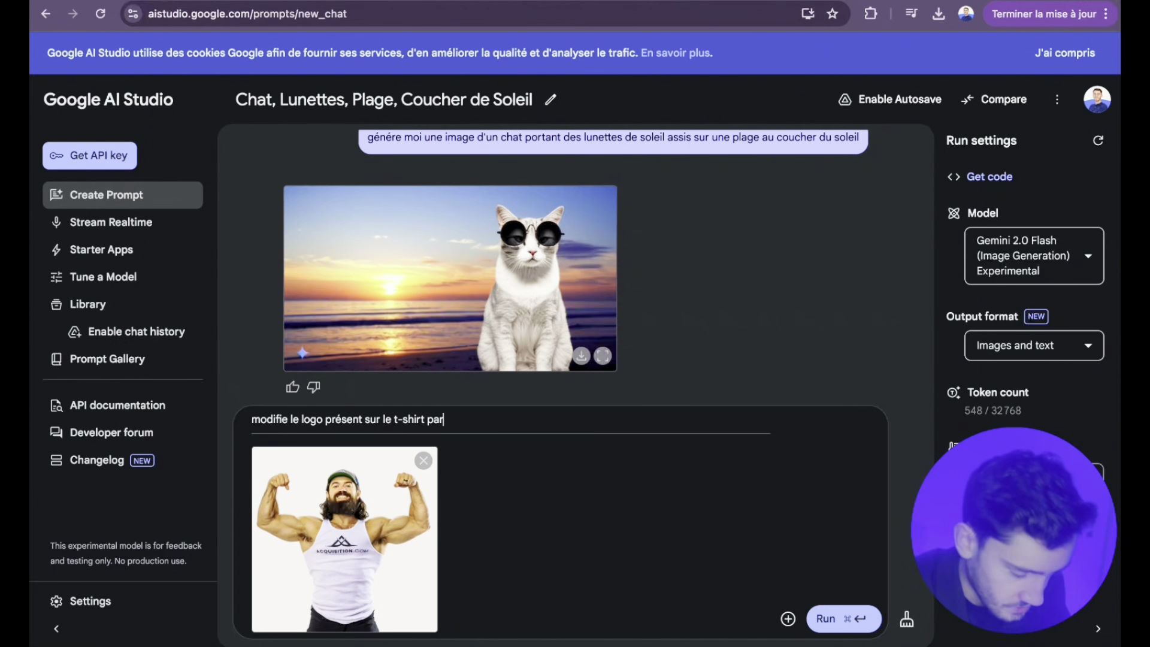
{"action": "type", "text": " un image"}
{"action": "key", "text": "BackSpace"}
{"action": "key", "text": "BackSpace"}
{"action": "key", "text": "BackSpace"}
{"action": "key", "text": "BackSpace"}
{"action": "key", "text": "BackSpace"}
{"action": "type", "text": "logo "}
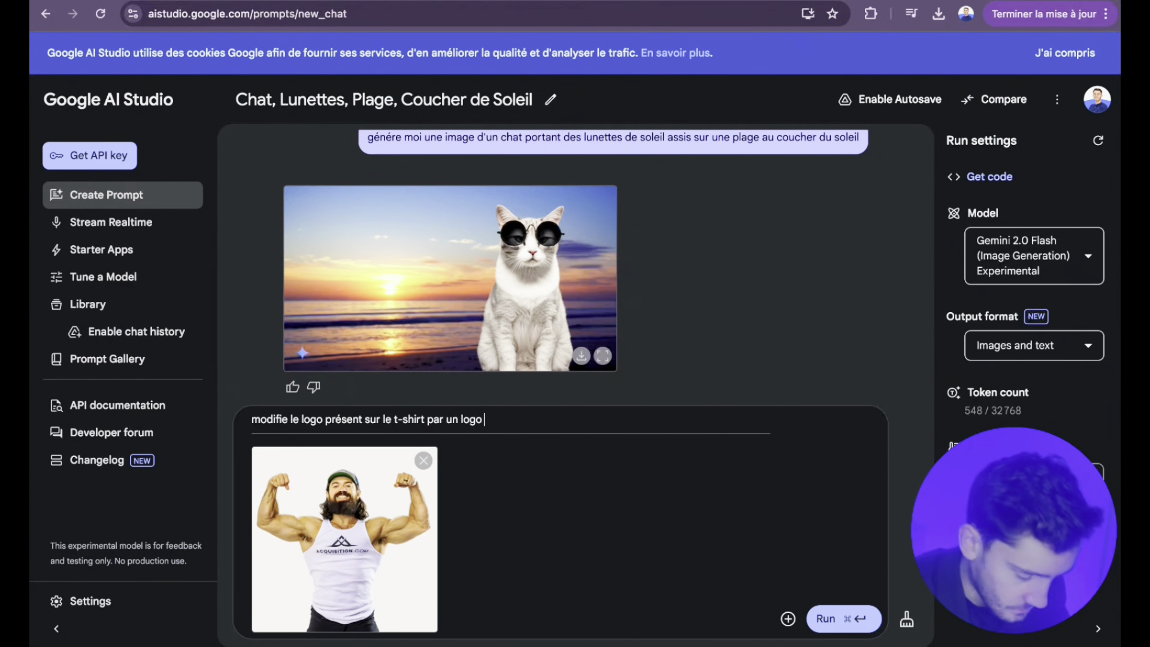
{"action": "type", "text": "nike noir"}
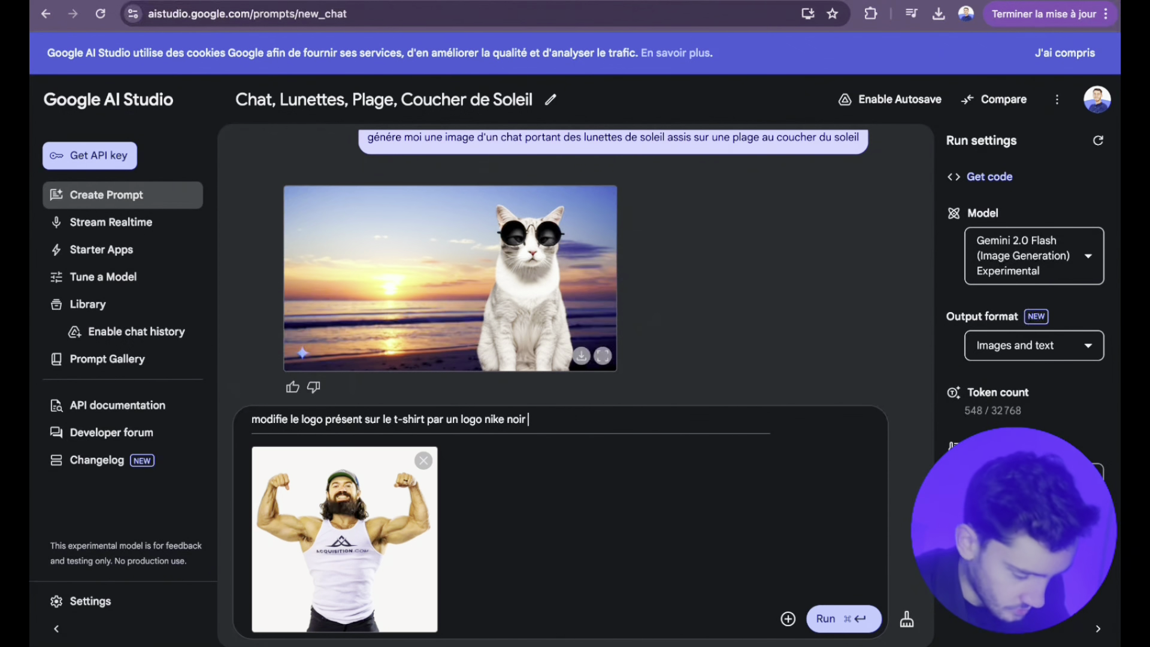
{"action": "left_click", "coordinate": [833, 617]}
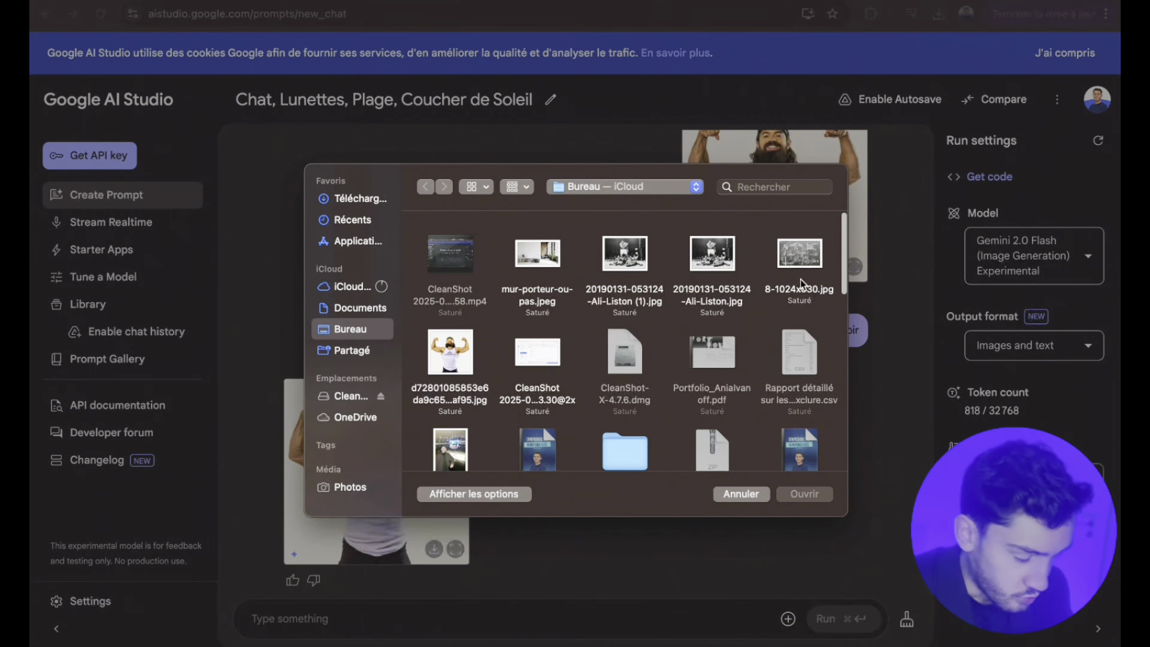
Attach the blackboard image 8-1024x630.jpg and run the prompt "extrais les informations présentes sur le tableau"
{"action": "double_click", "coordinate": [802, 265]}
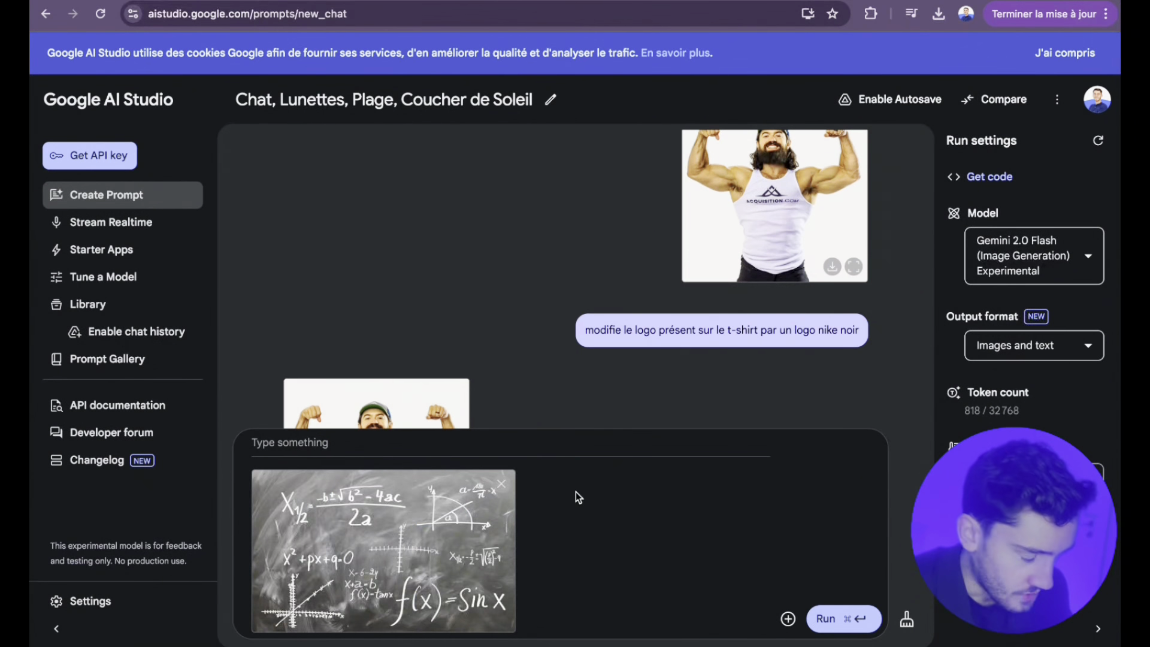
{"action": "left_click", "coordinate": [311, 442]}
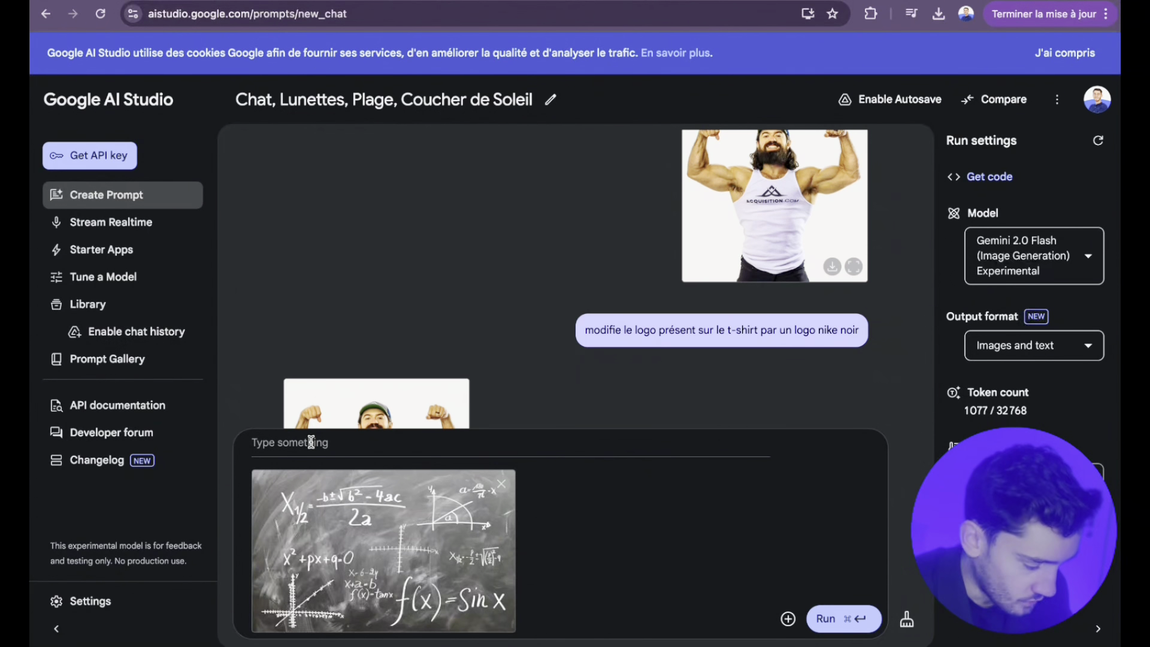
{"action": "type", "text": "e"}
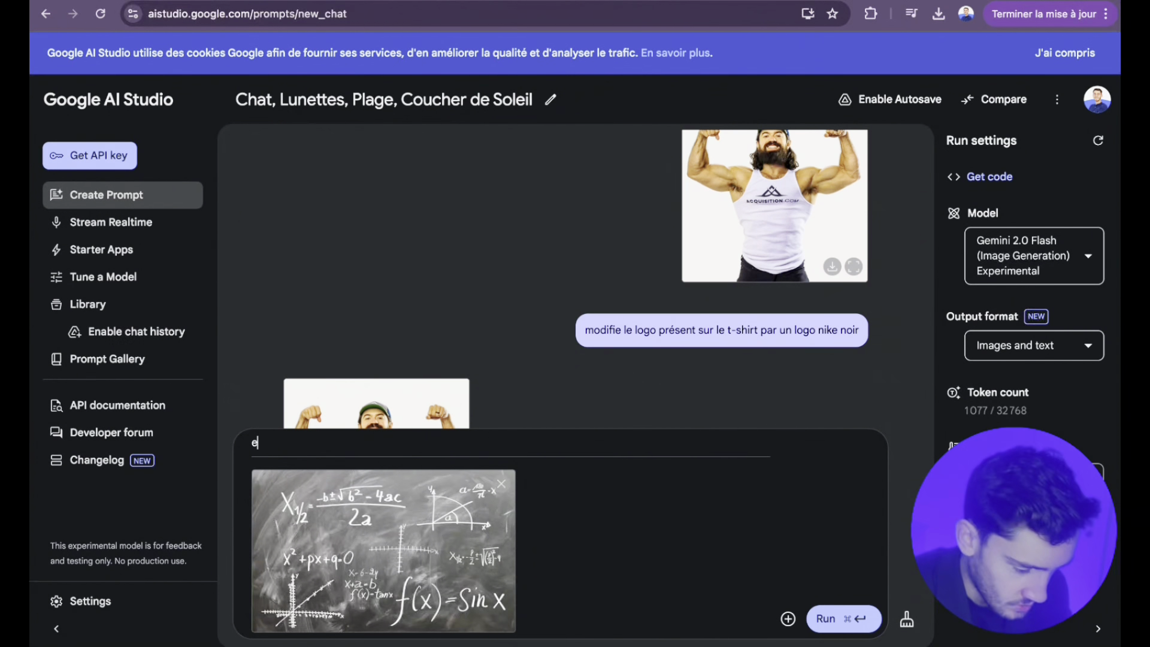
{"action": "type", "text": "xtrais les inform"}
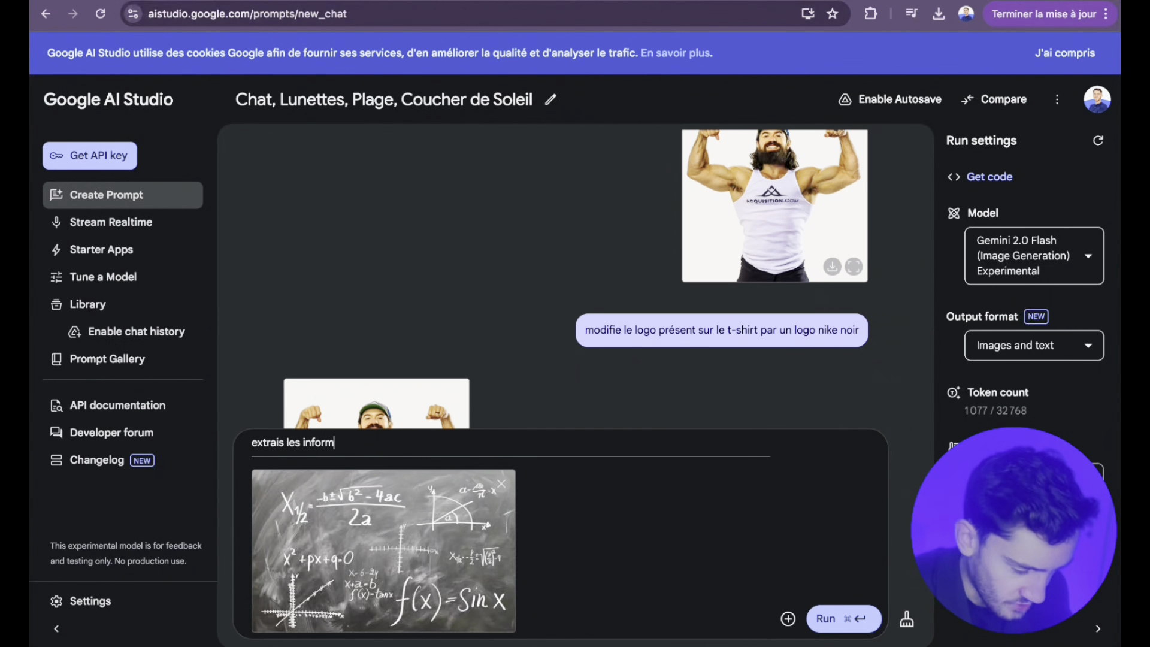
{"action": "type", "text": "ations pré"}
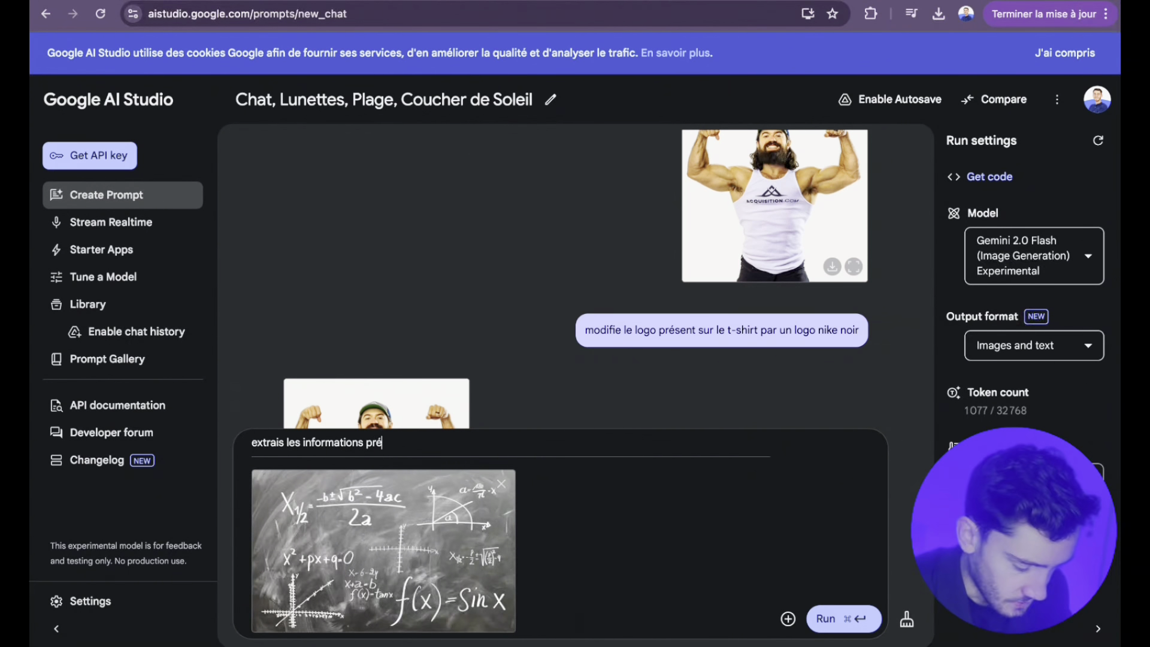
{"action": "type", "text": "sentes sur le tableau"}
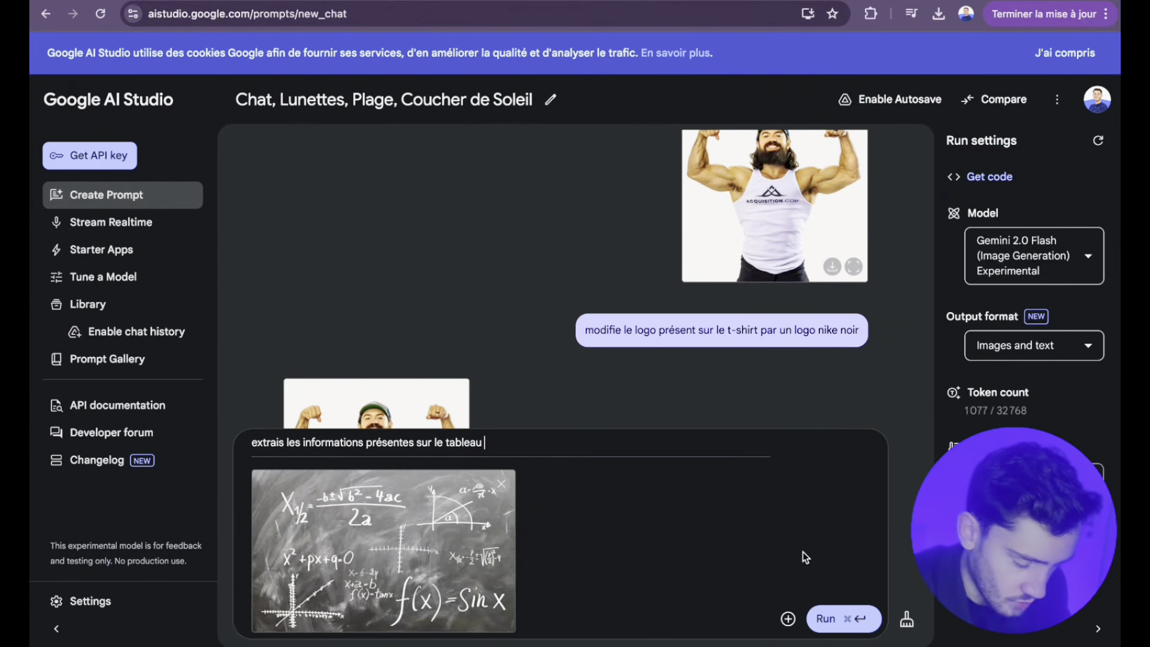
{"action": "left_click", "coordinate": [824, 619]}
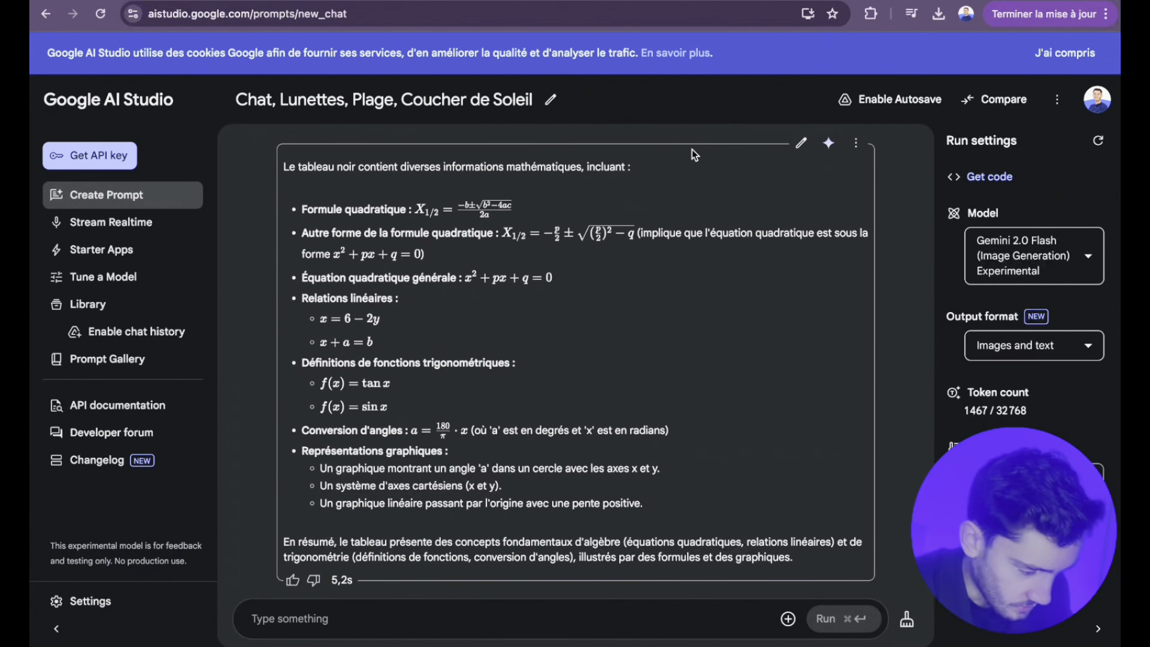
Compare the formulas and graphs listed in the answer with those in the blackboard image
{"action": "scroll", "coordinate": [682, 456], "scroll_direction": "up", "scroll_amount": 5}
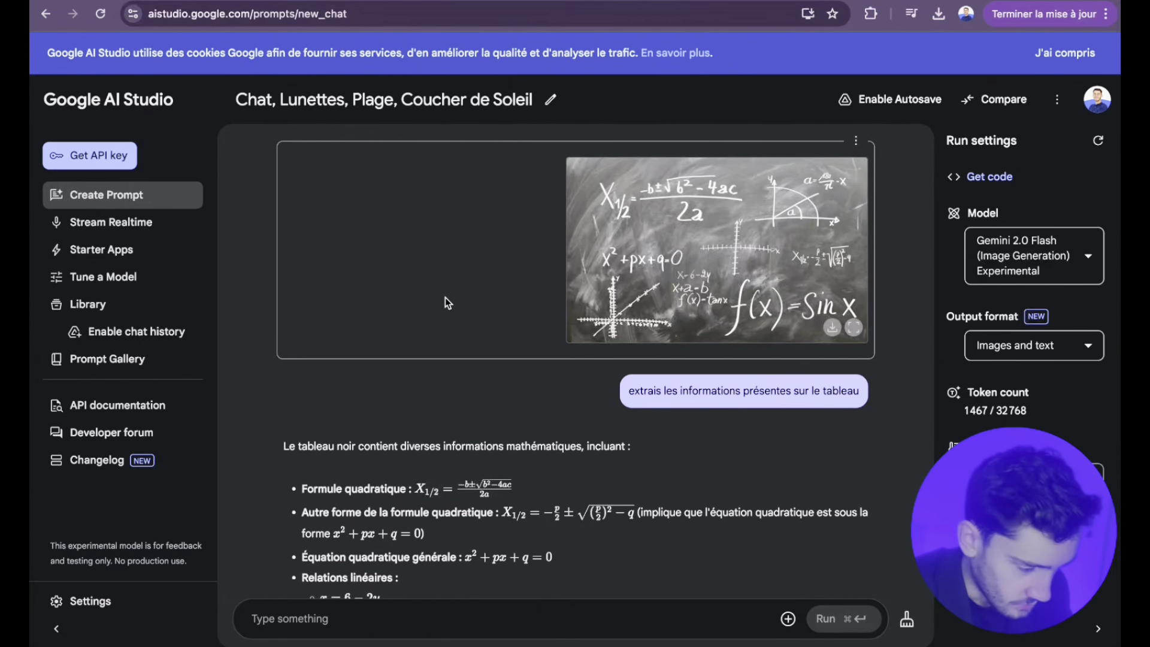
{"action": "scroll", "coordinate": [456, 447], "scroll_direction": "down", "scroll_amount": 5}
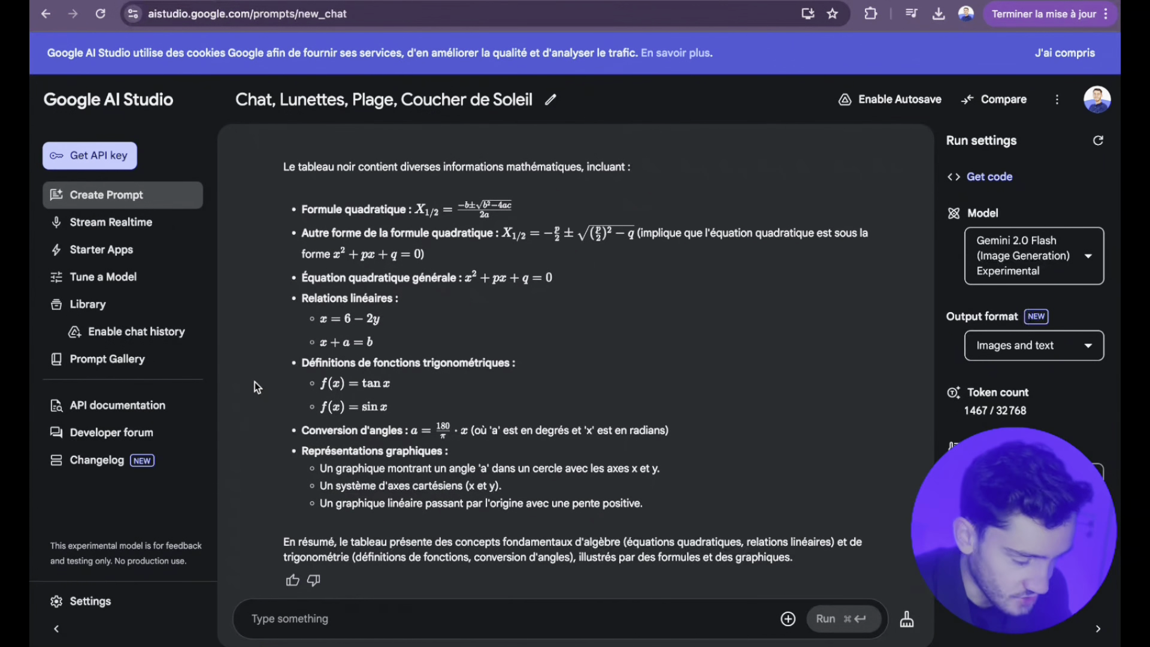
{"action": "scroll", "coordinate": [254, 382], "scroll_direction": "up", "scroll_amount": 5}
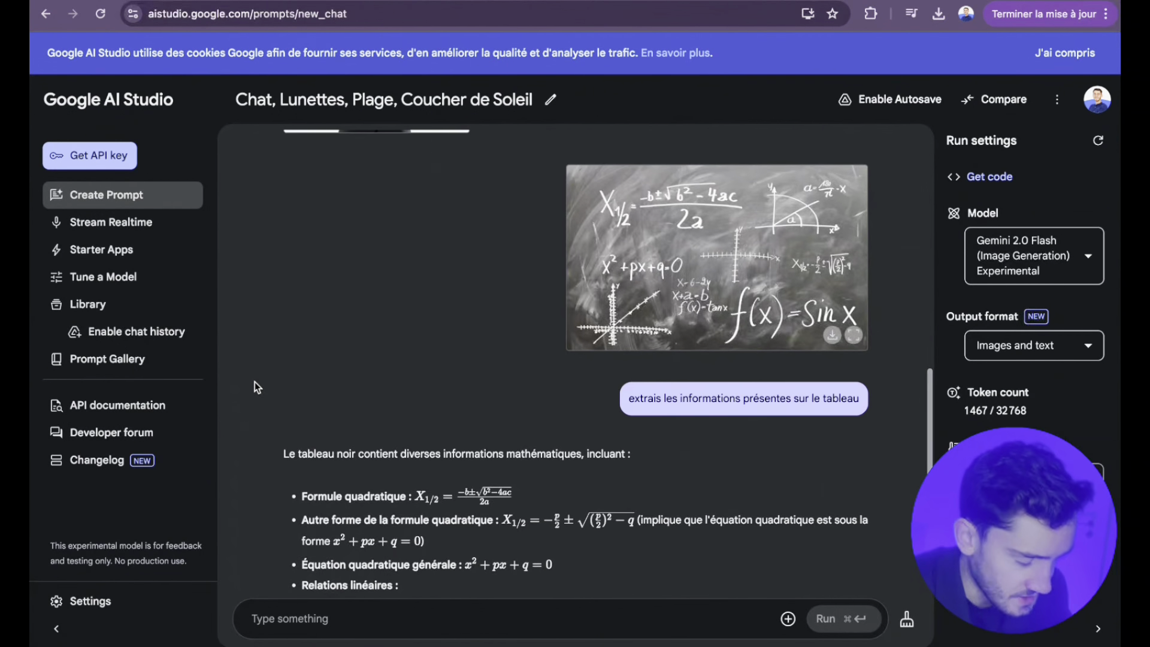
{"action": "scroll", "coordinate": [254, 382], "scroll_direction": "down", "scroll_amount": 5}
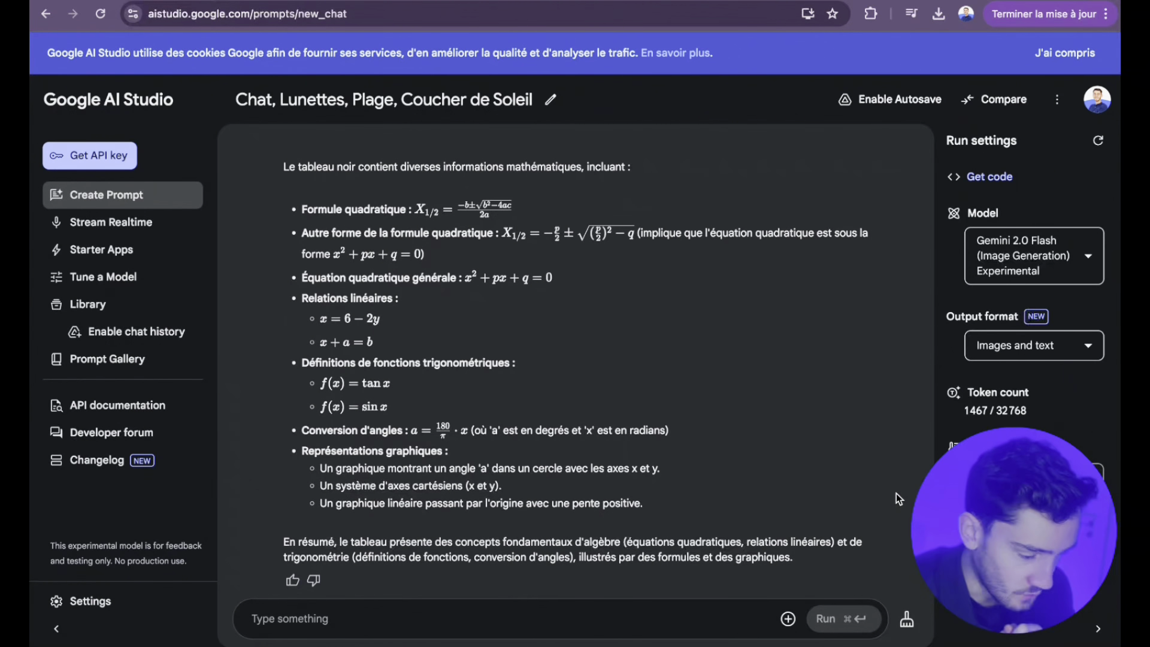
{"action": "left_click", "coordinate": [788, 620]}
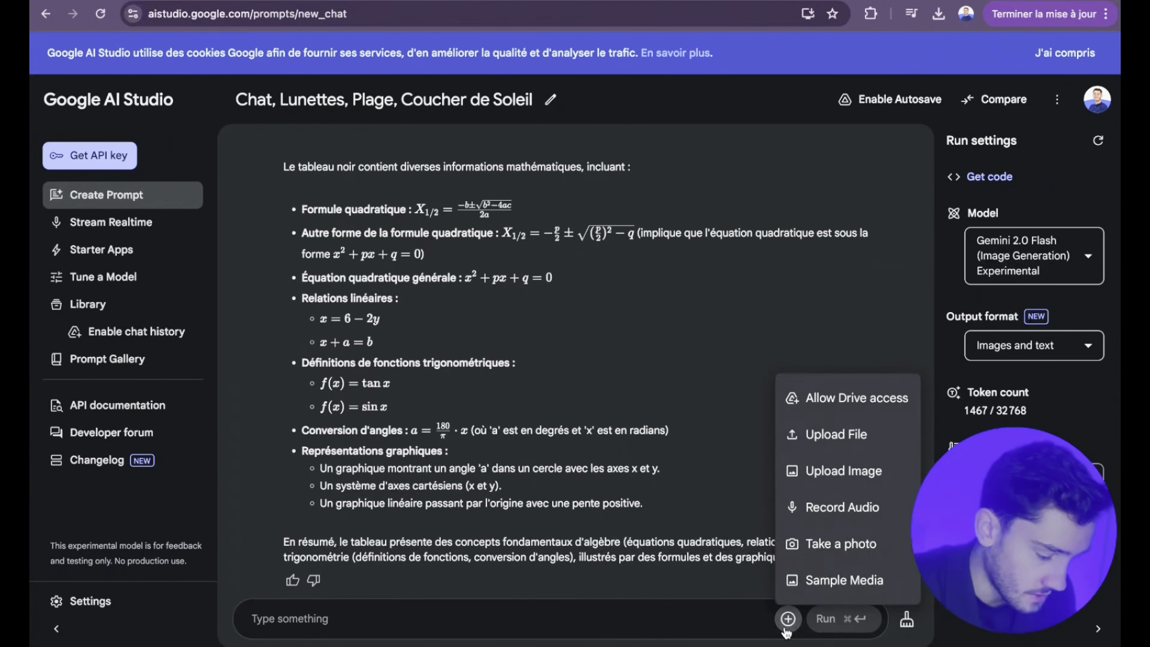
{"action": "left_click", "coordinate": [895, 479]}
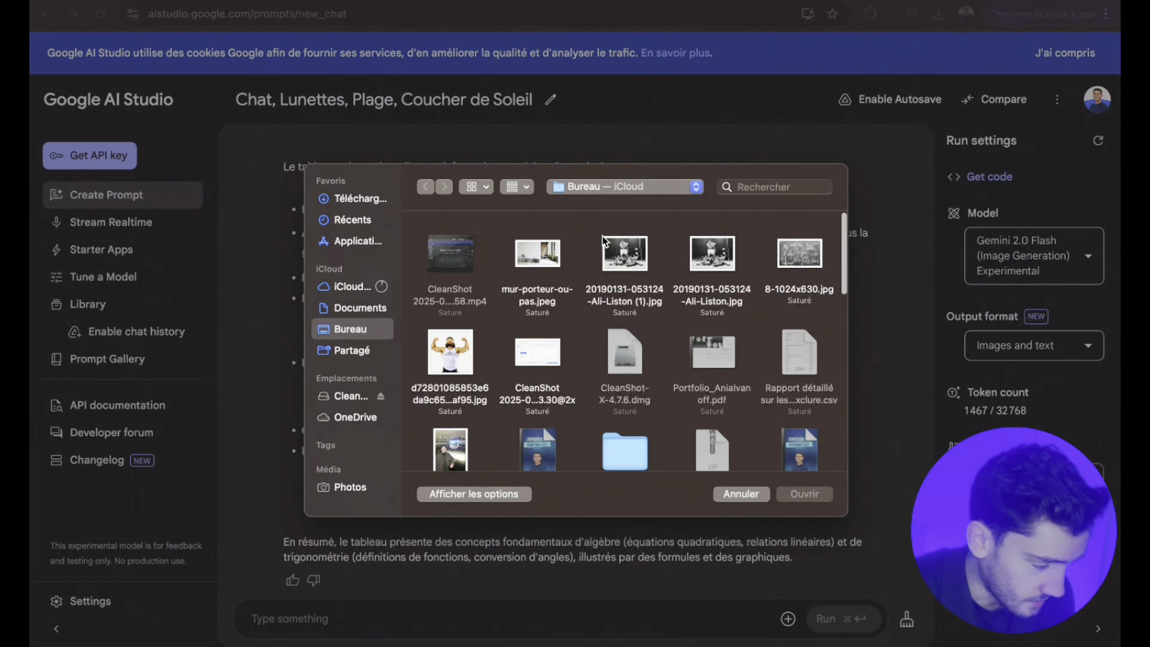
{"action": "left_click", "coordinate": [628, 261]}
{"action": "double_click", "coordinate": [627, 261]}
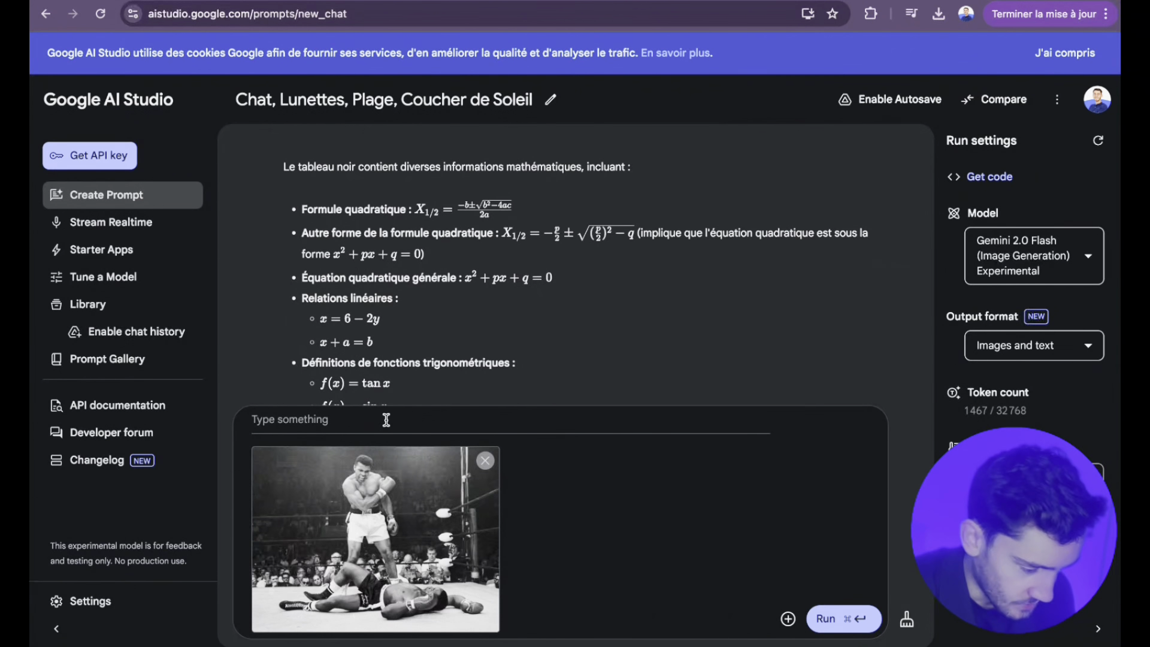
{"action": "left_click", "coordinate": [318, 420]}
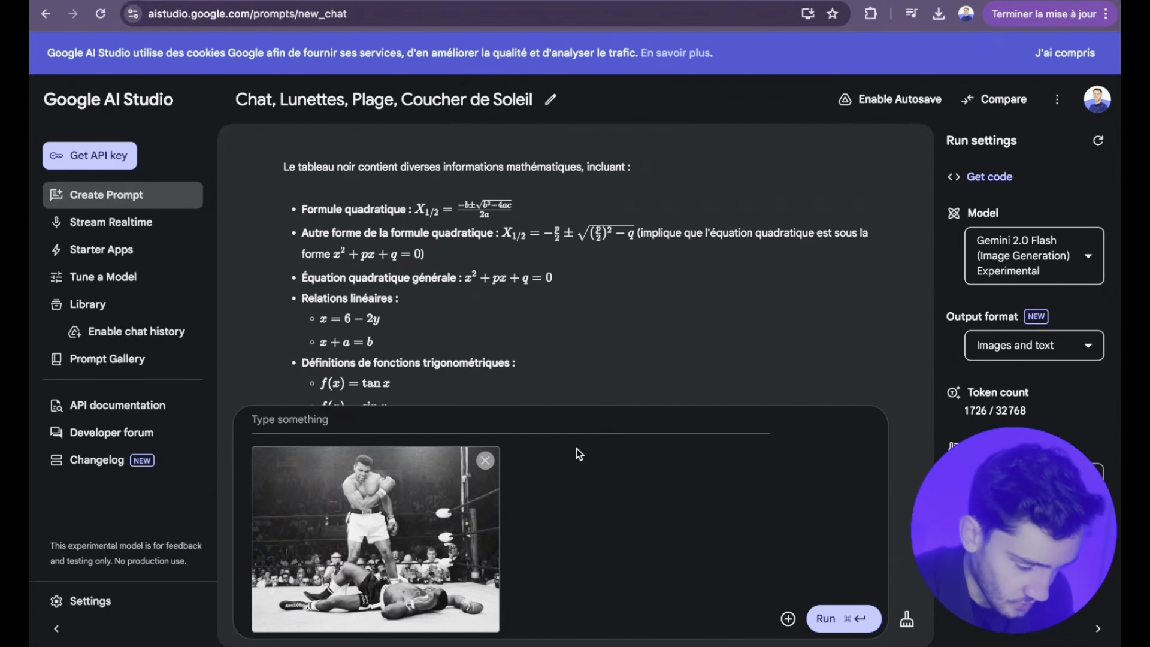
Run the prompt "transforme moi cette image noir/blanc en image colorée" on the attached boxing photo
{"action": "type", "text": "transofr"}
{"action": "key", "text": "BackSpace"}
{"action": "key", "text": "BackSpace"}
{"action": "key", "text": "BackSpace"}
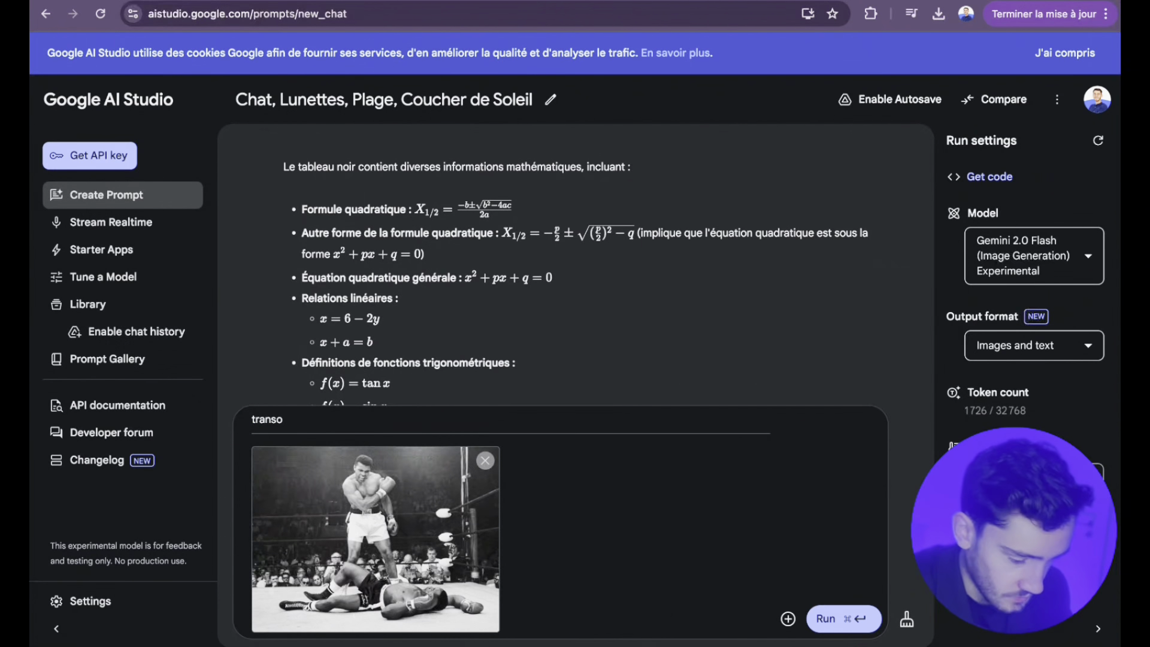
{"action": "type", "text": "forme moi cette "}
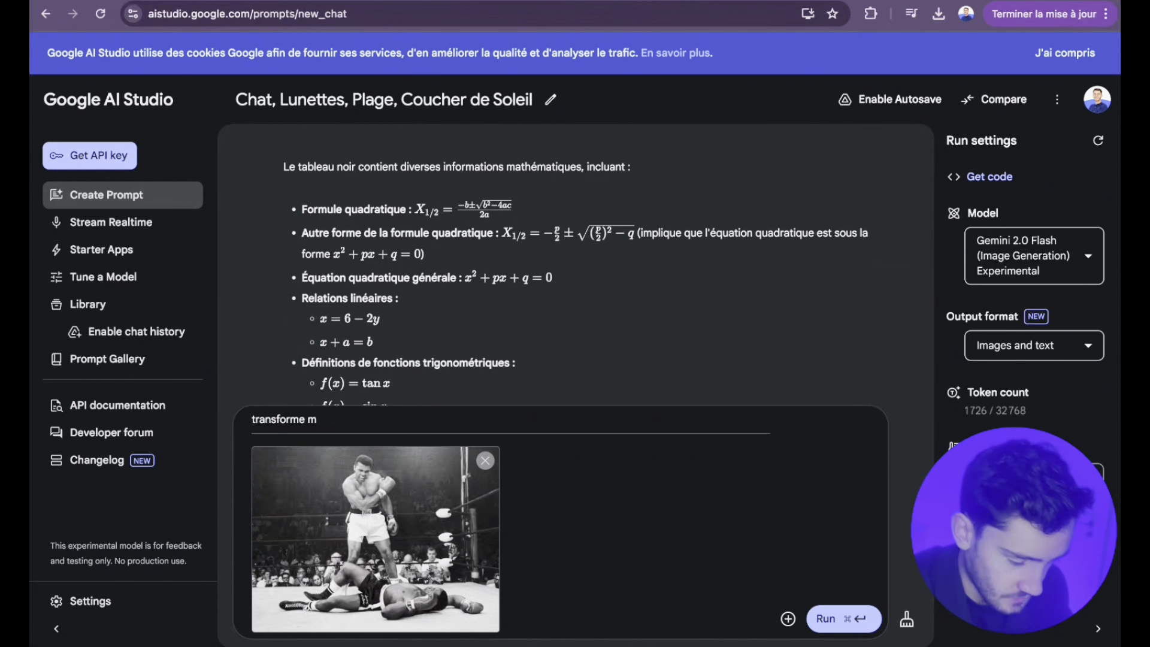
{"action": "type", "text": "image"}
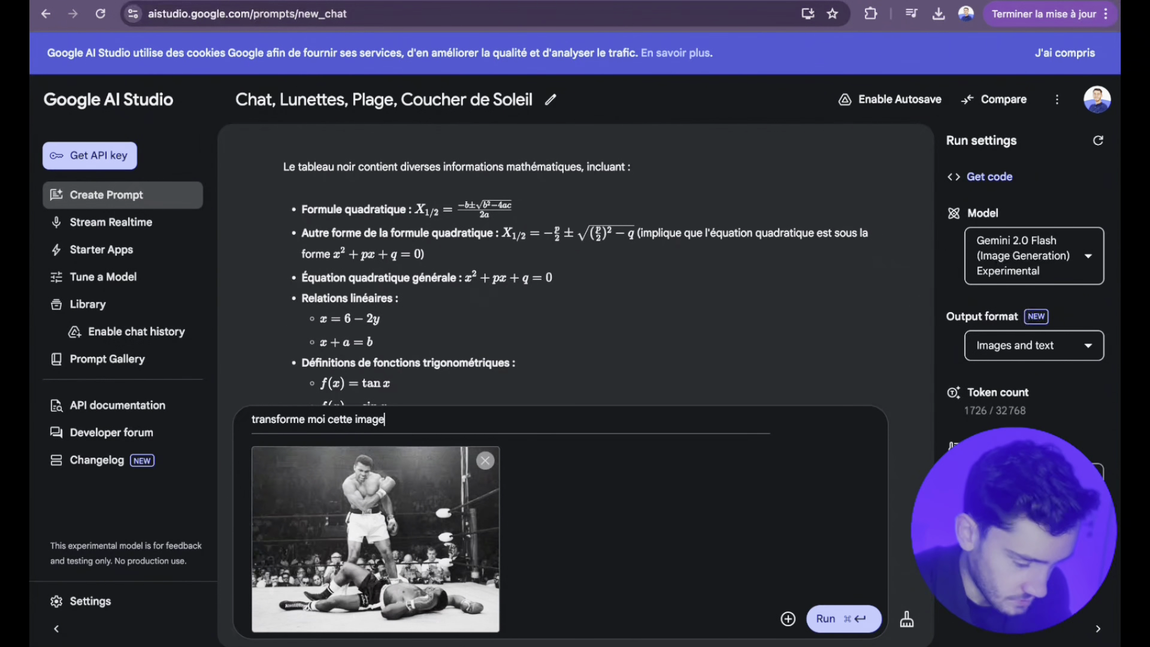
{"action": "type", "text": " noir/blanc en "}
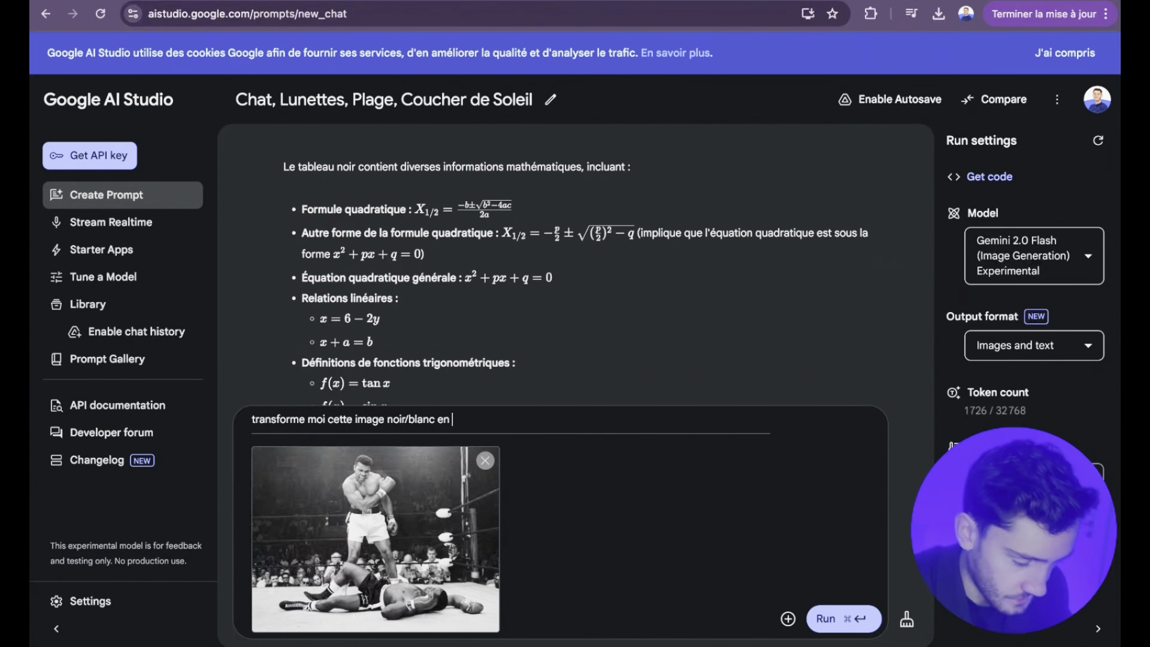
{"action": "type", "text": "image colorée"}
{"action": "key", "text": "Return"}
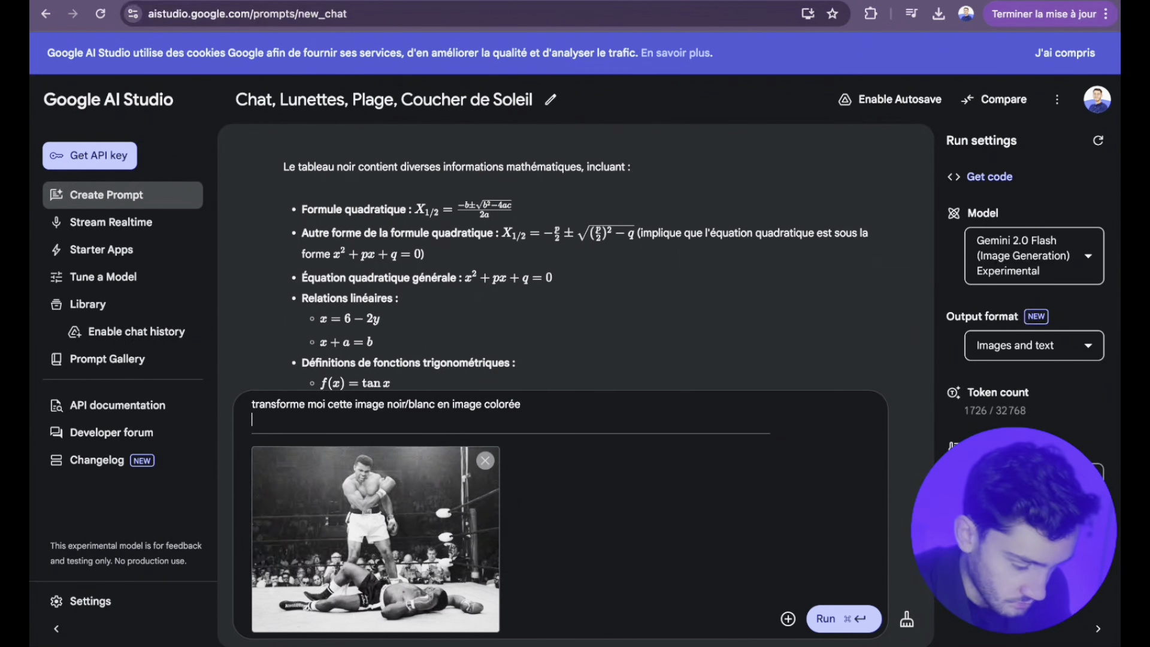
{"action": "left_click", "coordinate": [845, 619]}
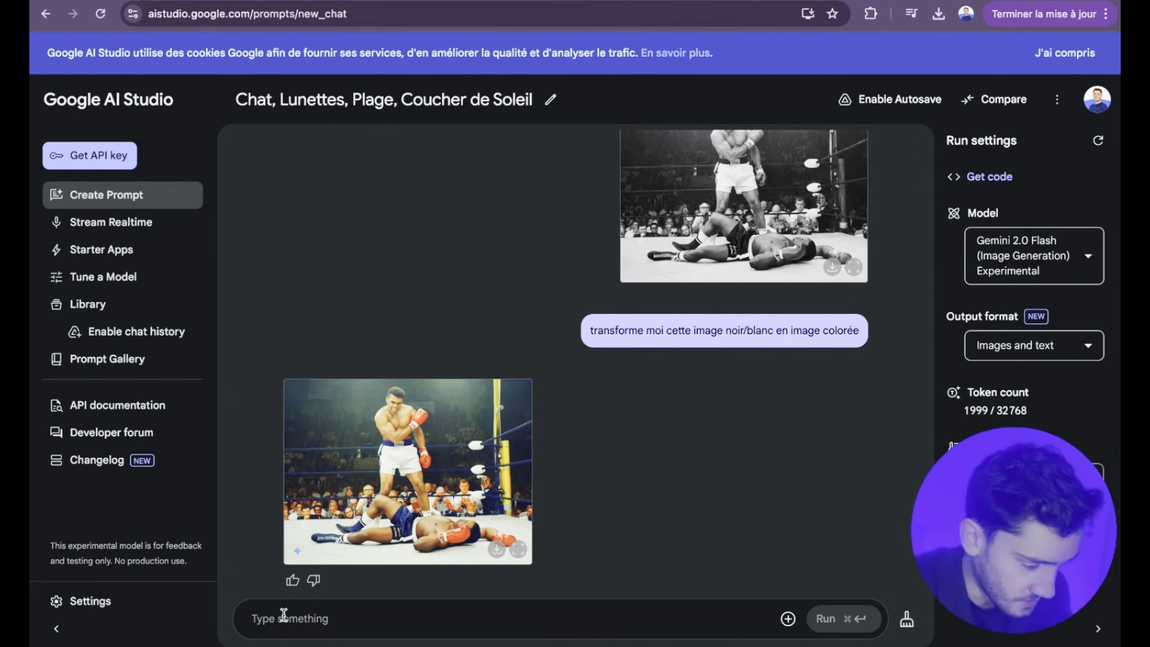
Run the follow-up prompt "décris moi cette image historique" about the colorized boxing picture
{"action": "type", "text": "dé"}
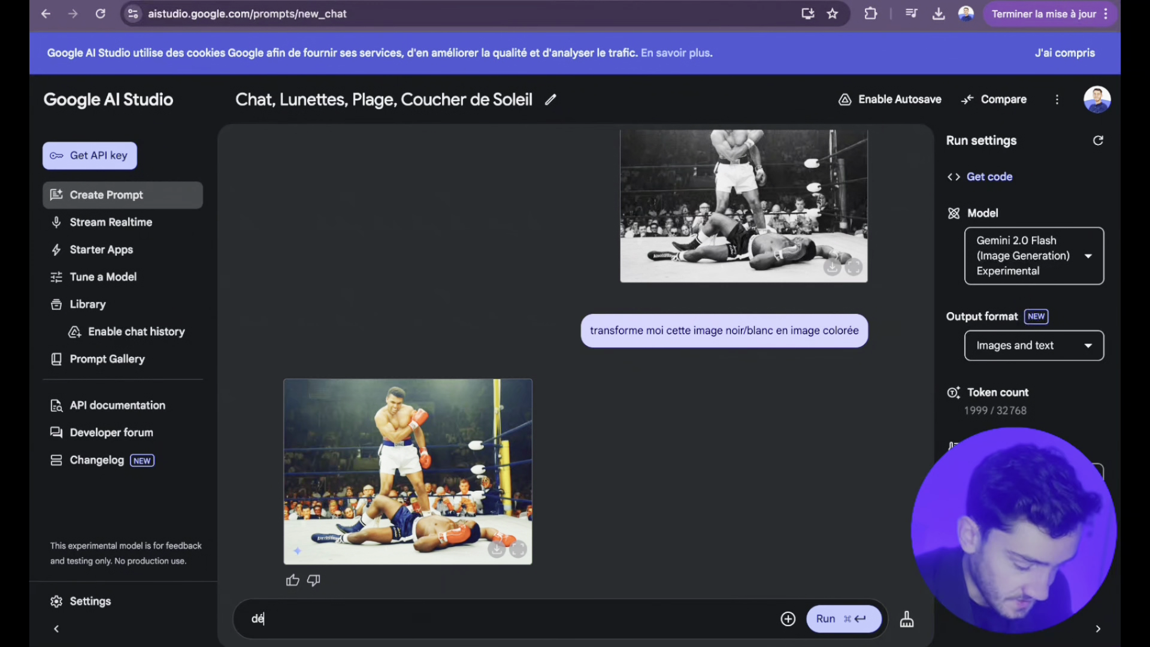
{"action": "key", "text": "BackSpace"}
{"action": "key", "text": "BackSpace"}
{"action": "type", "text": "décris mo"}
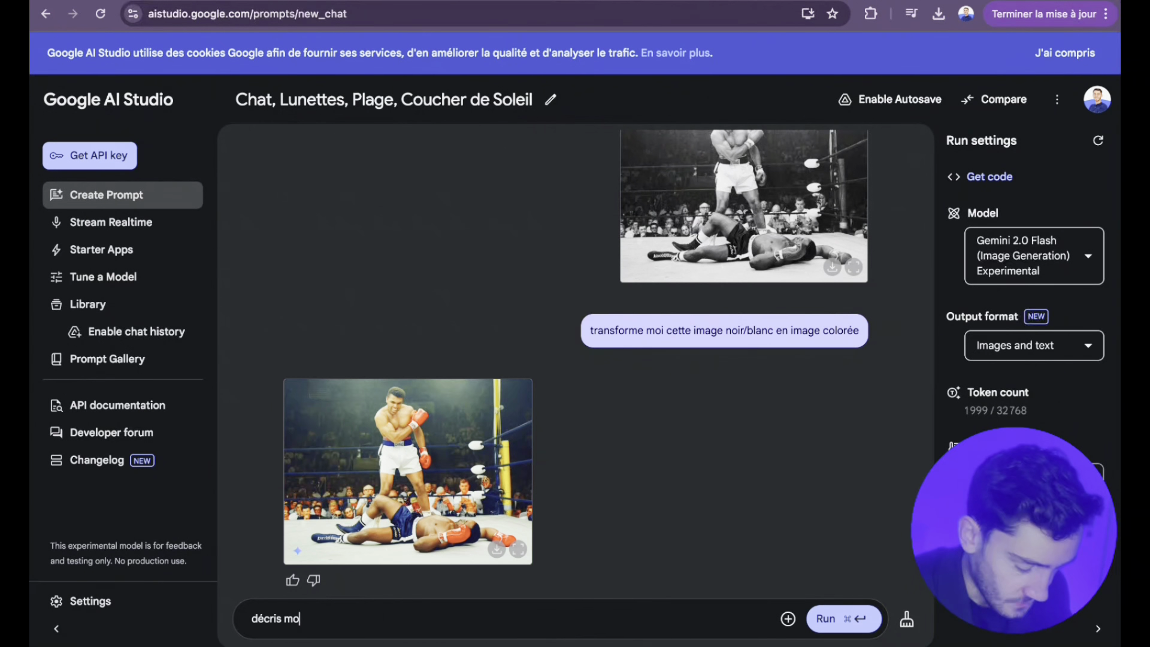
{"action": "type", "text": "i cette image "}
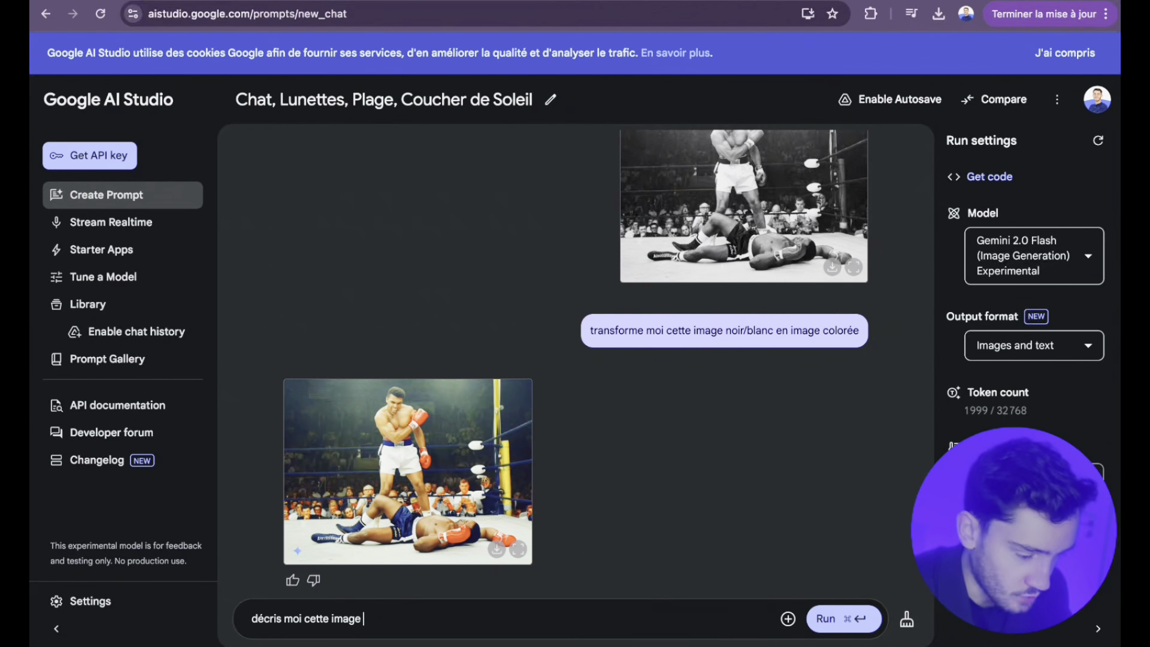
{"action": "type", "text": "historique"}
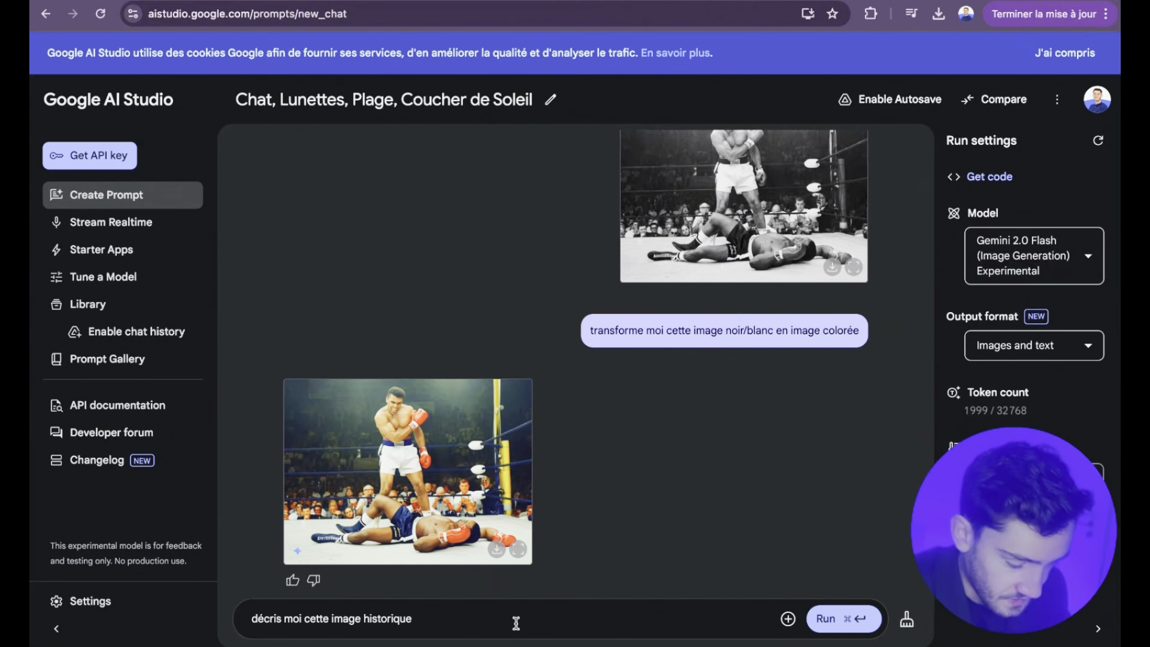
{"action": "left_click", "coordinate": [838, 629]}
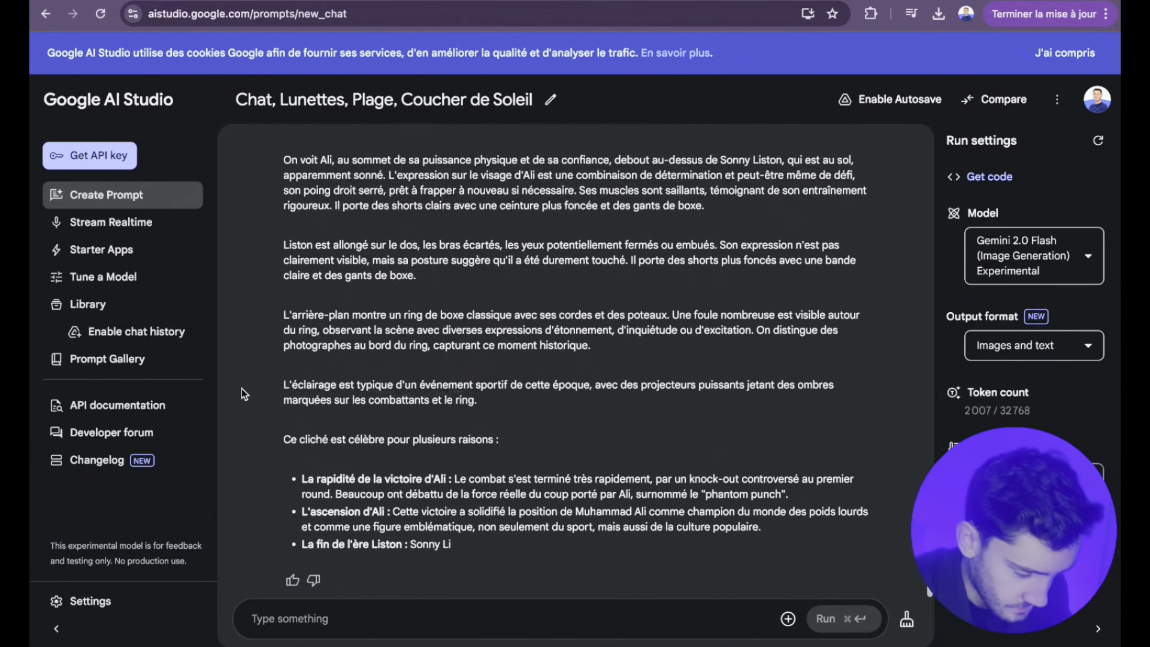
Read the full description of the boxing match and compare it with the colorized picture
{"action": "scroll", "coordinate": [262, 318], "scroll_direction": "up", "scroll_amount": 5}
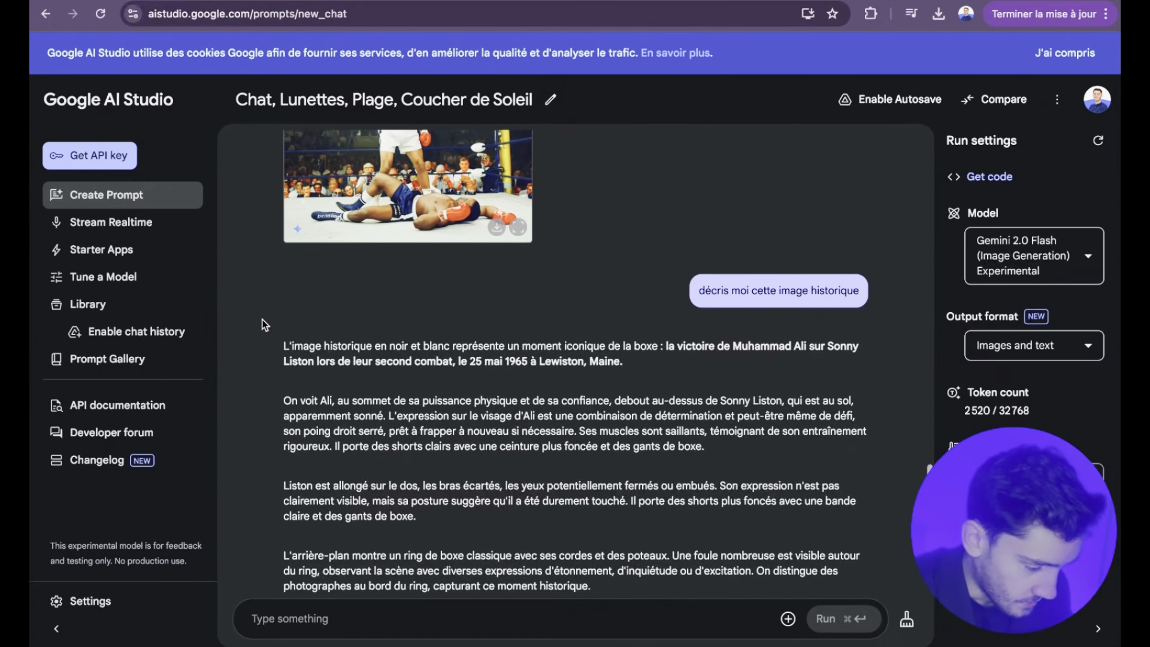
{"action": "scroll", "coordinate": [261, 319], "scroll_direction": "up", "scroll_amount": 1}
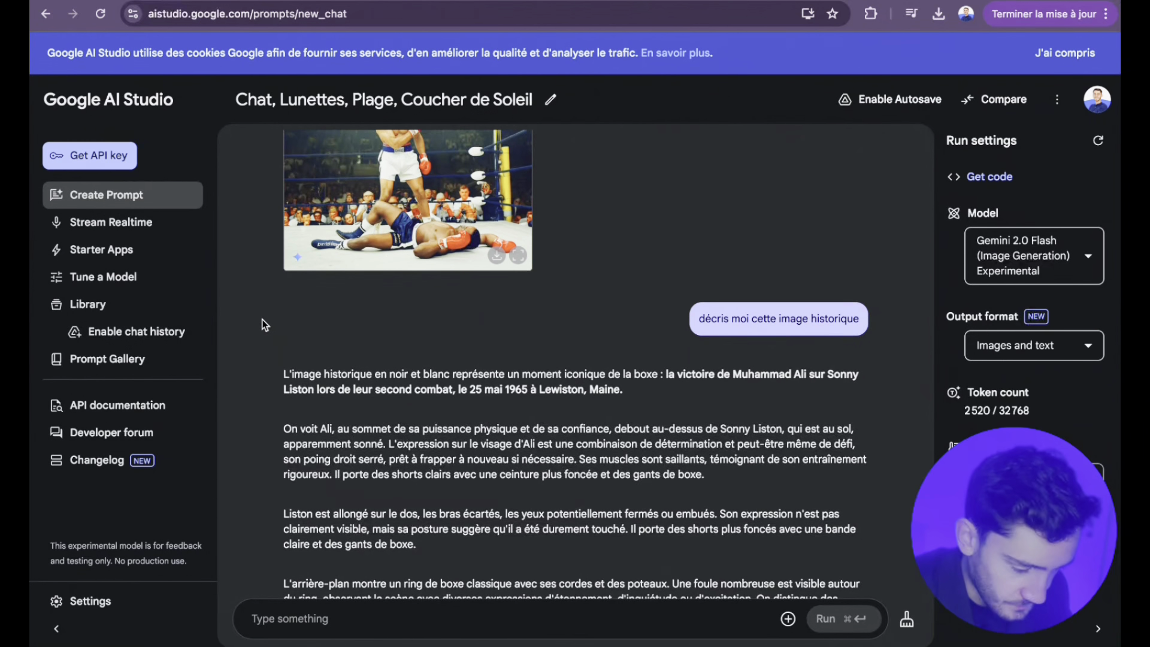
{"action": "scroll", "coordinate": [261, 319], "scroll_direction": "up", "scroll_amount": 2}
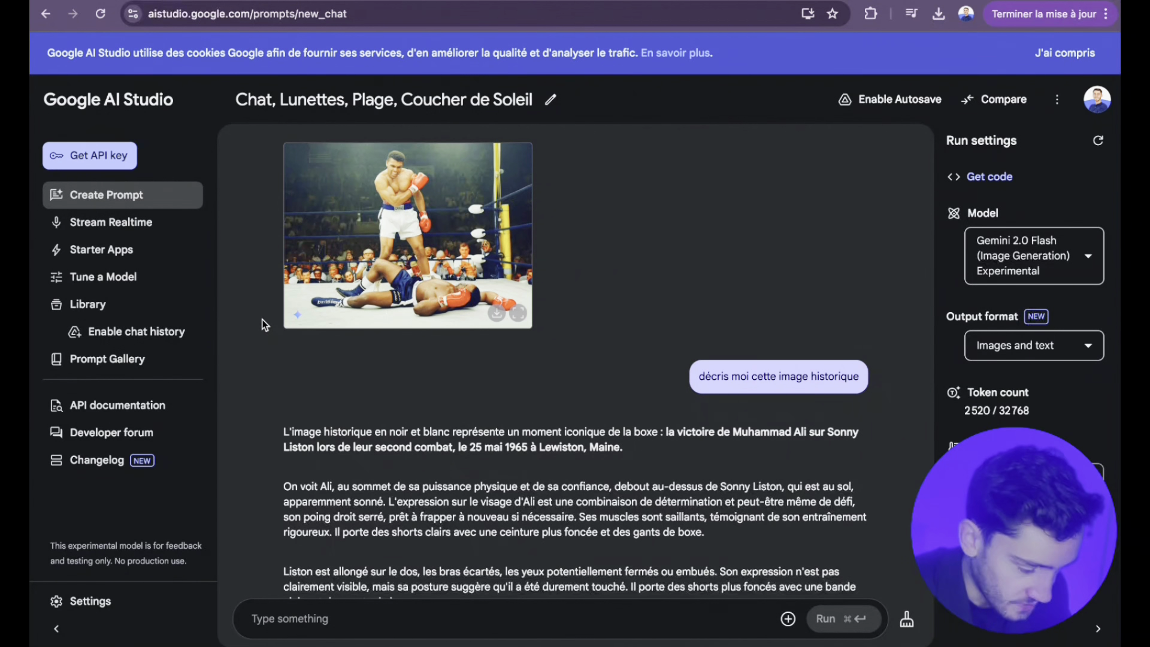
{"action": "scroll", "coordinate": [252, 310], "scroll_direction": "down", "scroll_amount": 1}
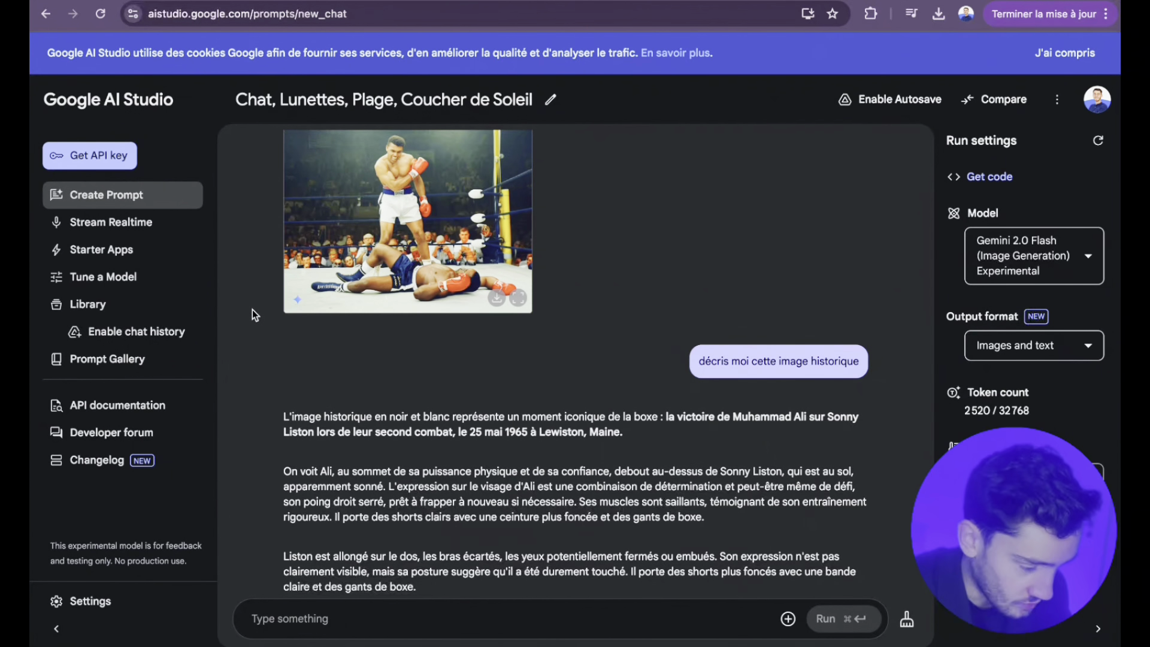
{"action": "scroll", "coordinate": [253, 310], "scroll_direction": "down", "scroll_amount": 1}
{"action": "scroll", "coordinate": [253, 310], "scroll_direction": "up", "scroll_amount": 2}
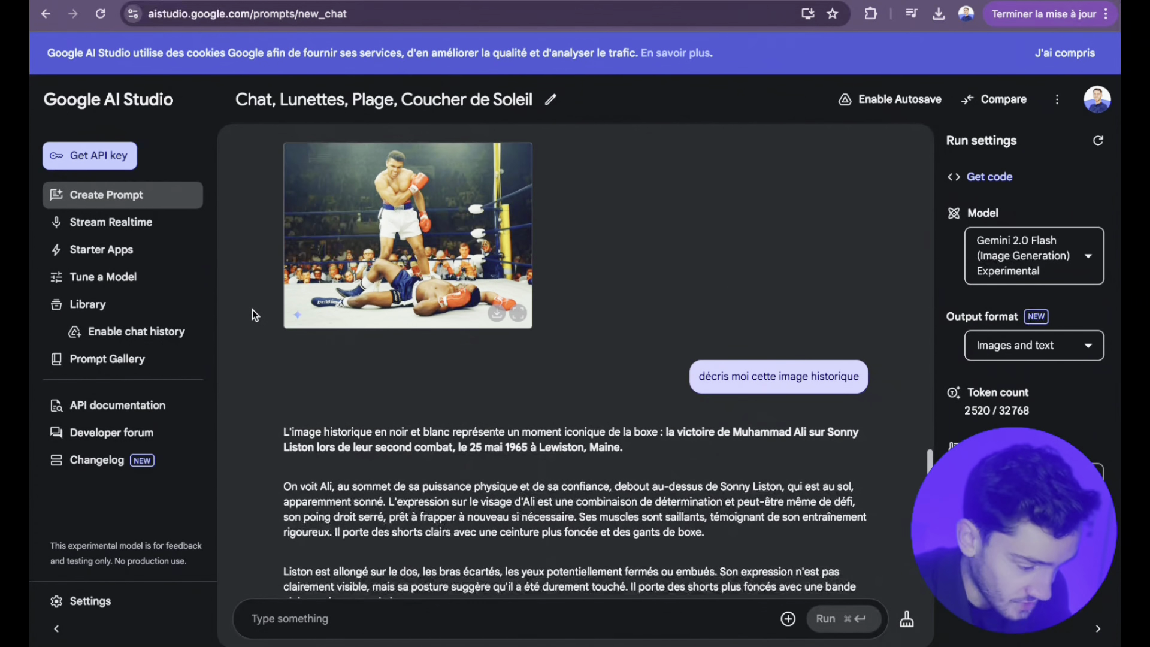
{"action": "scroll", "coordinate": [249, 331], "scroll_direction": "down", "scroll_amount": 7}
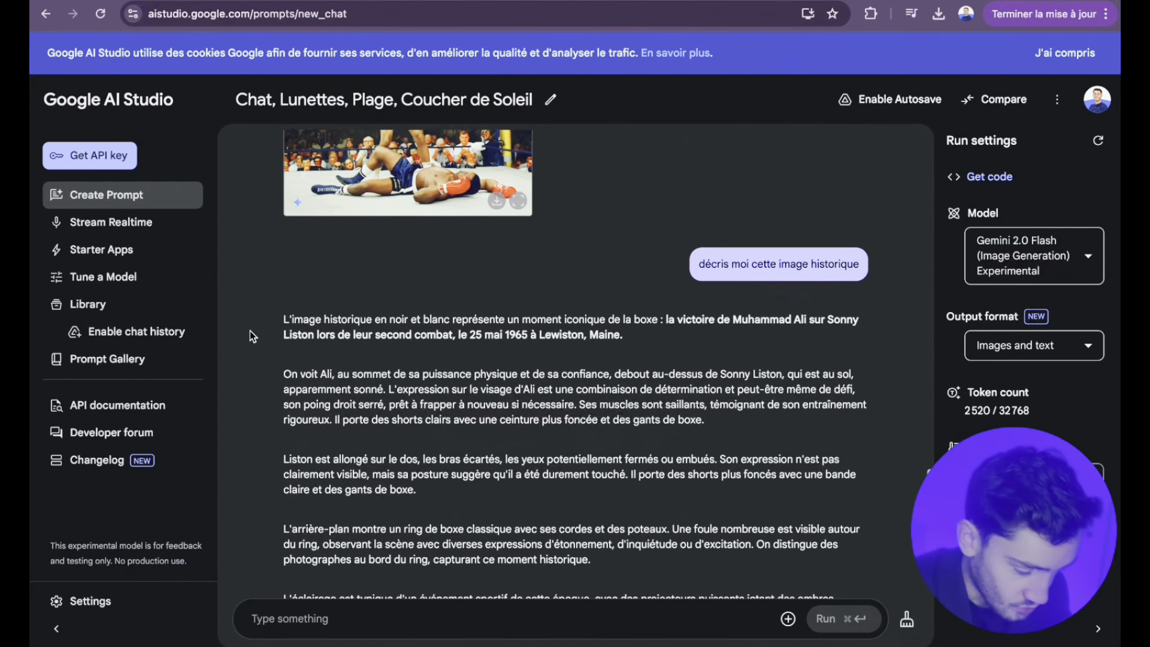
{"action": "scroll", "coordinate": [250, 331], "scroll_direction": "down", "scroll_amount": 8}
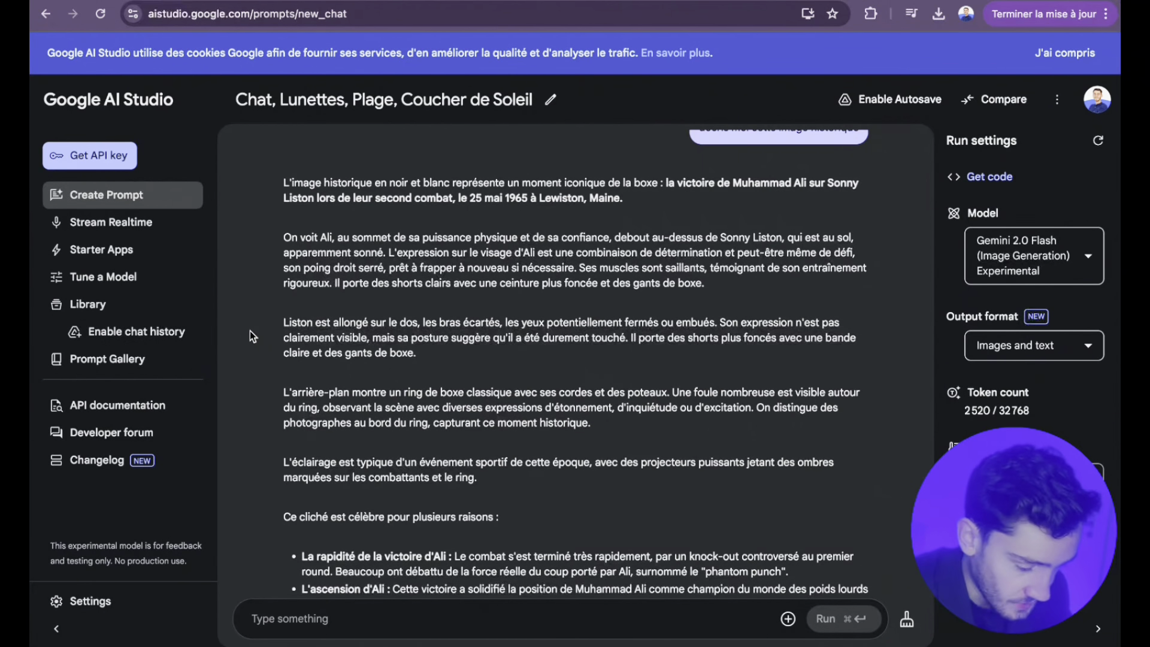
{"action": "scroll", "coordinate": [257, 300], "scroll_direction": "down", "scroll_amount": 3}
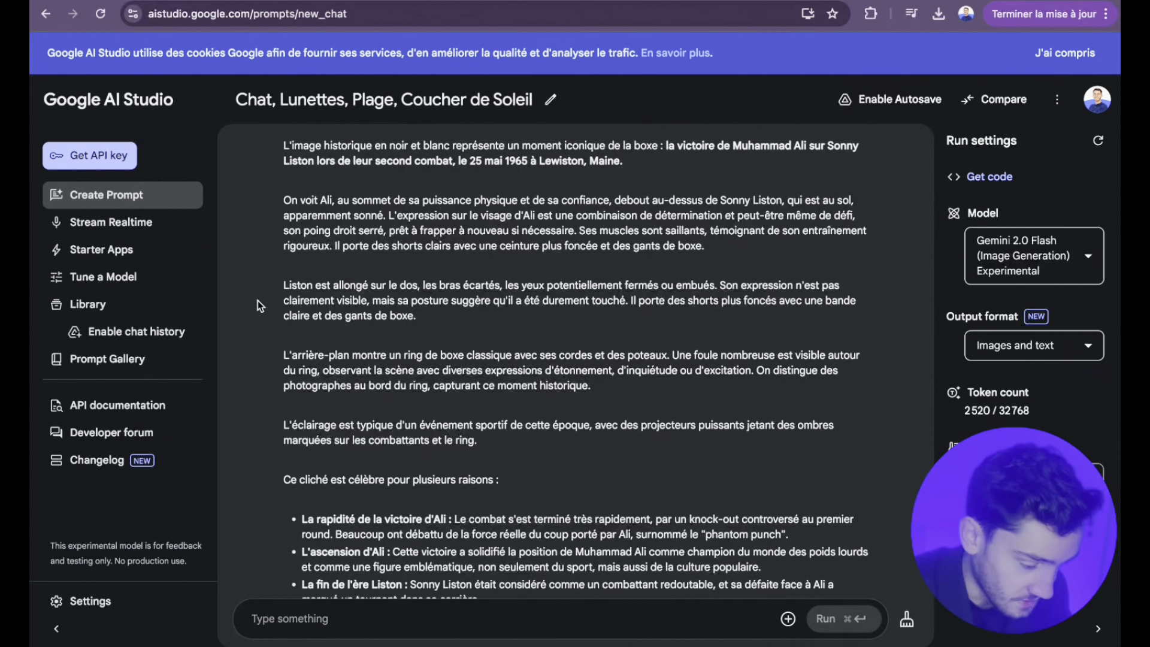
{"action": "scroll", "coordinate": [257, 300], "scroll_direction": "down", "scroll_amount": 5}
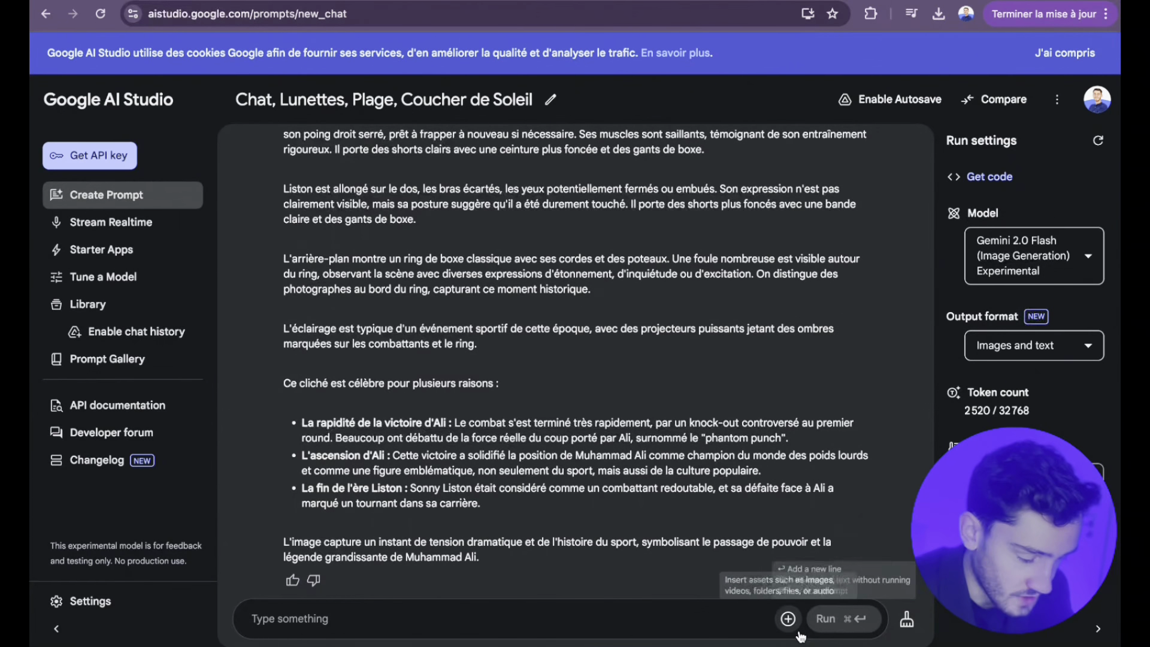
{"action": "left_click", "coordinate": [788, 619]}
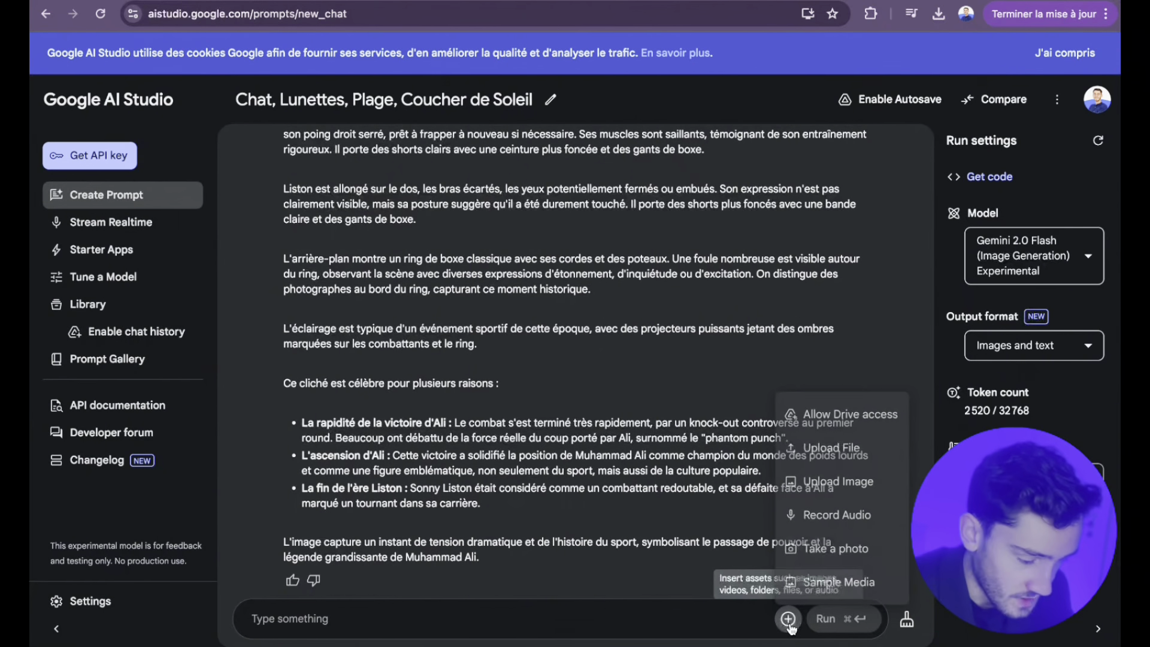
{"action": "left_click", "coordinate": [870, 478]}
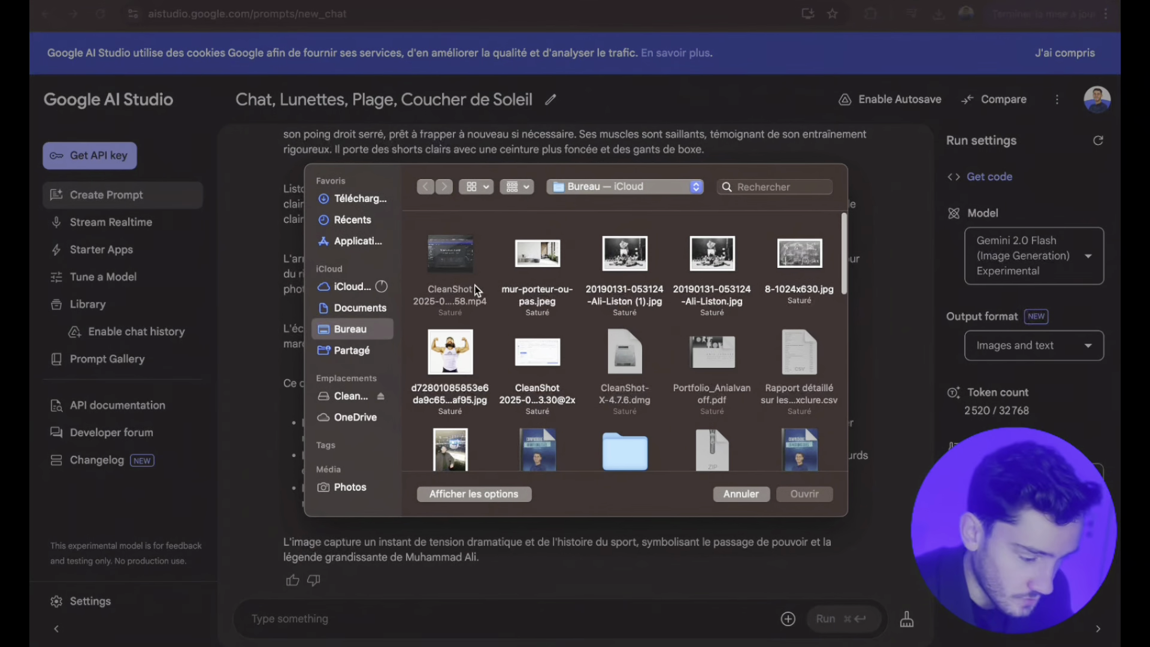
{"action": "double_click", "coordinate": [714, 262]}
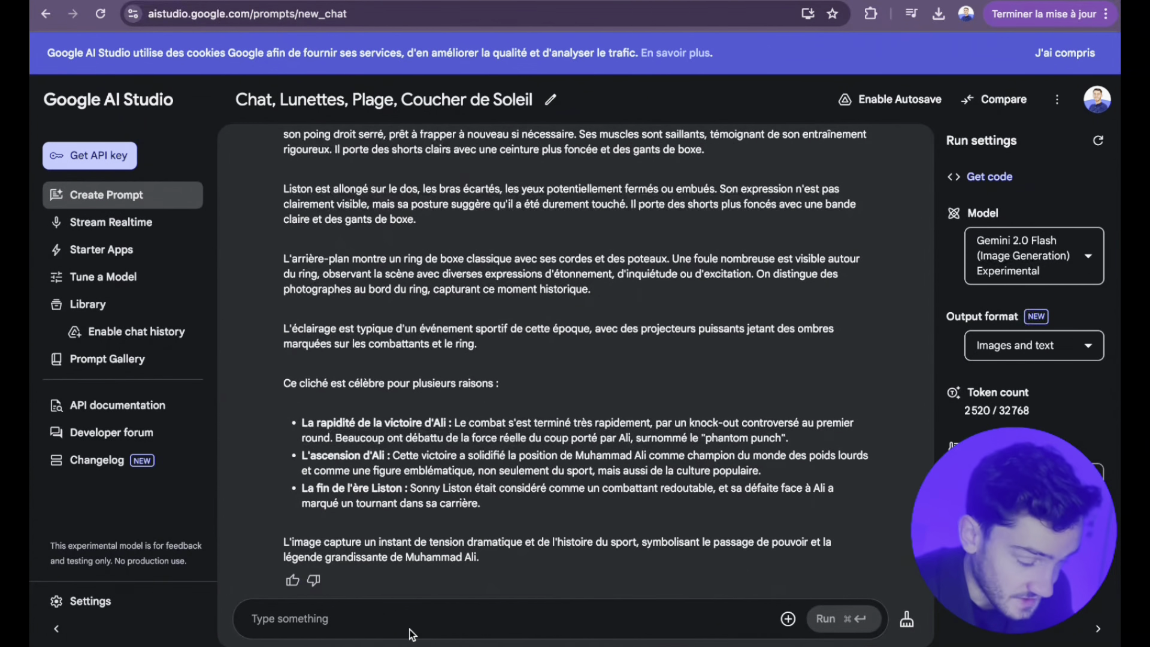
{"action": "left_click", "coordinate": [782, 621]}
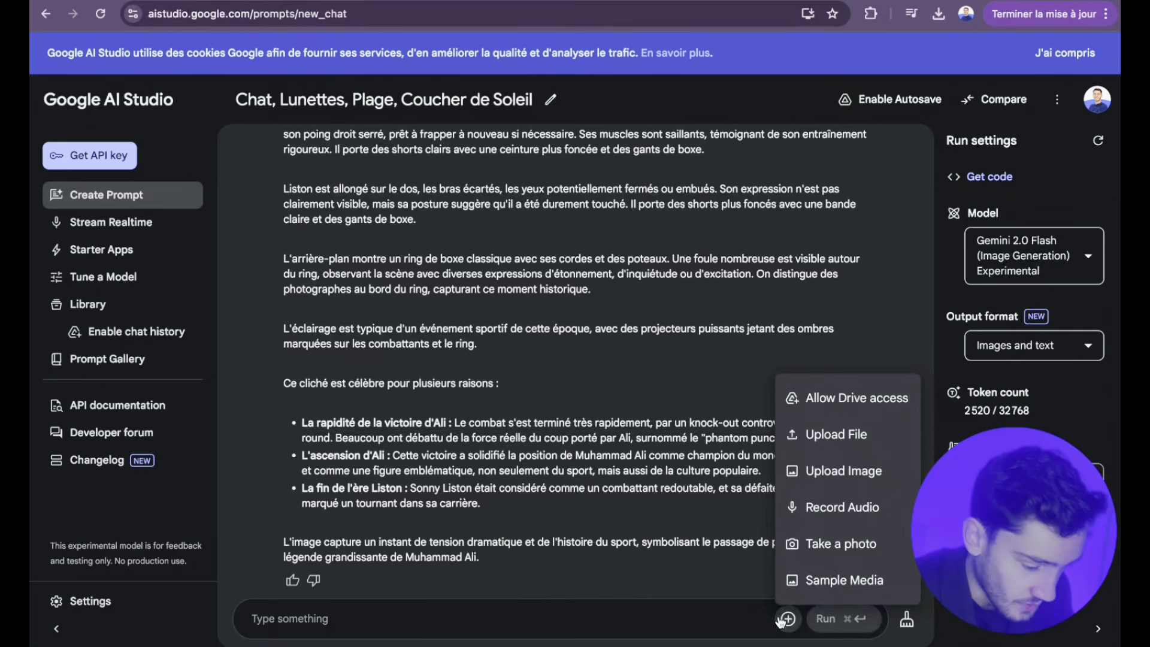
{"action": "left_click", "coordinate": [843, 473]}
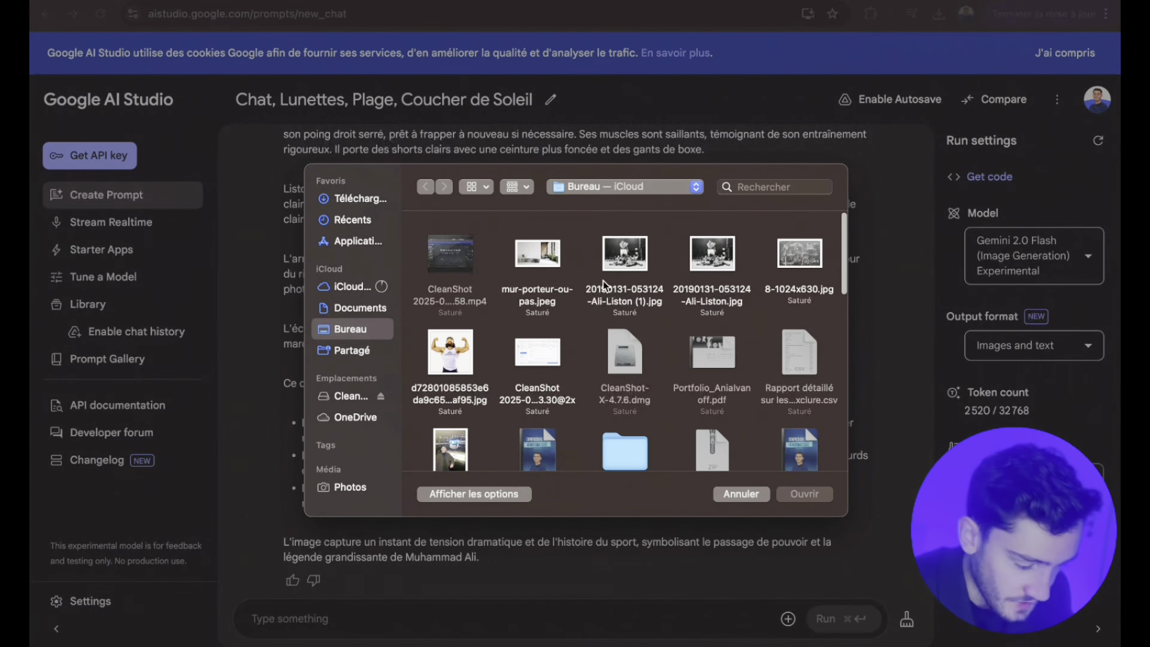
{"action": "double_click", "coordinate": [624, 265]}
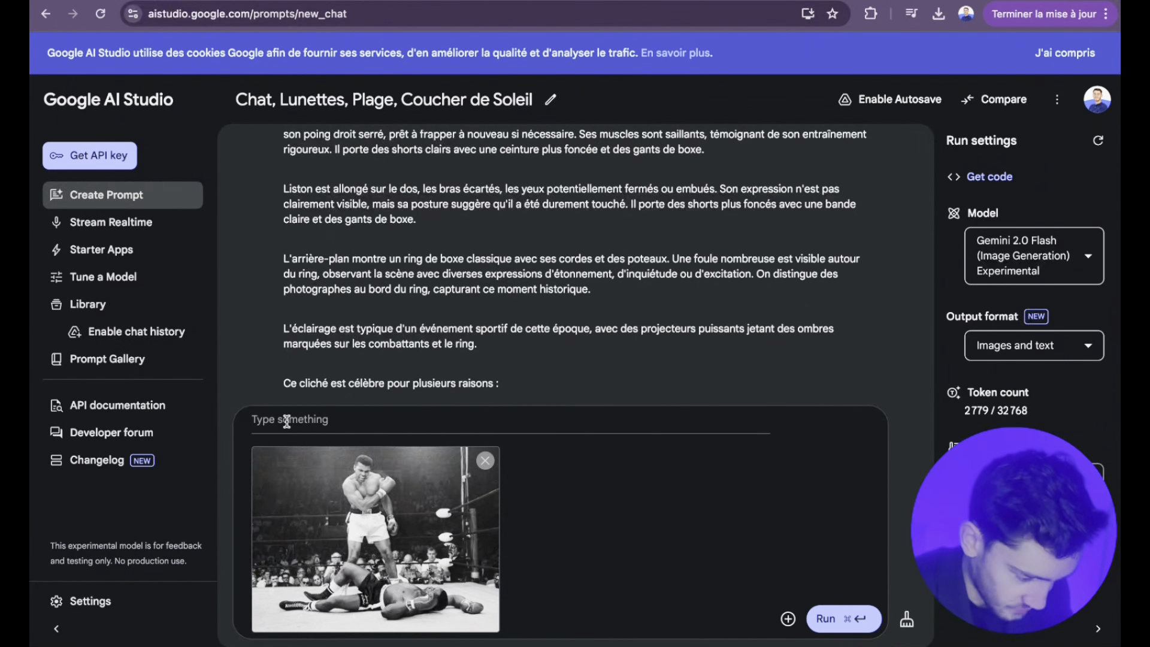
Write the prompt "génère moi la même image avec une perspective depuis le public" for the attached boxing photo
{"action": "type", "text": "g"}
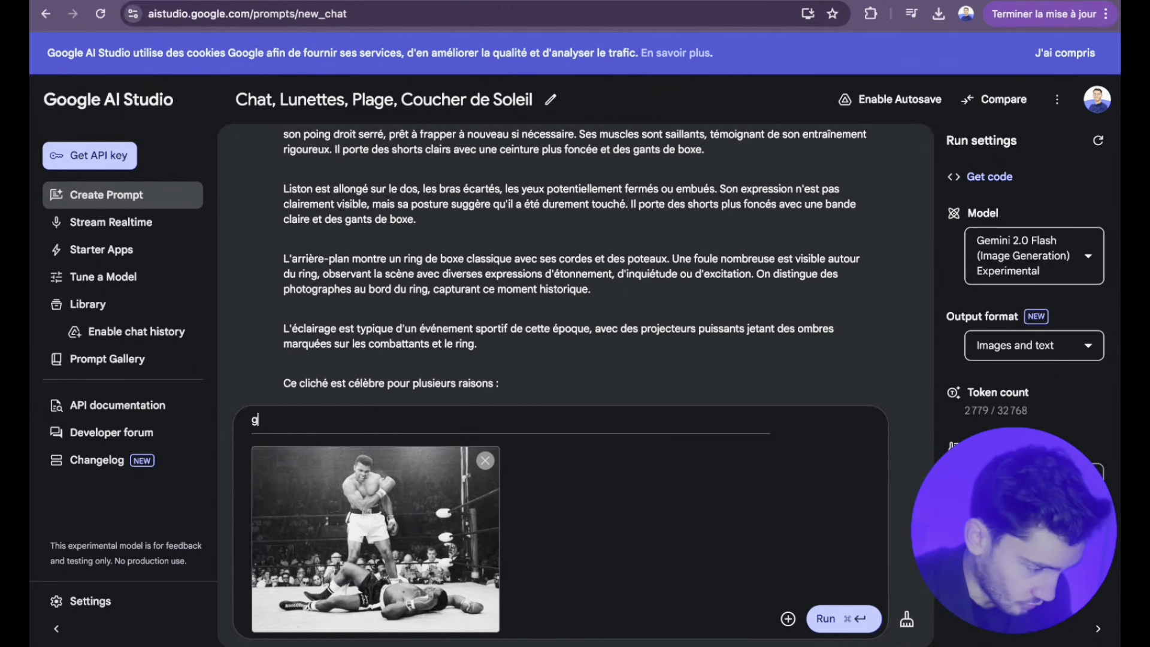
{"action": "type", "text": "énère m"}
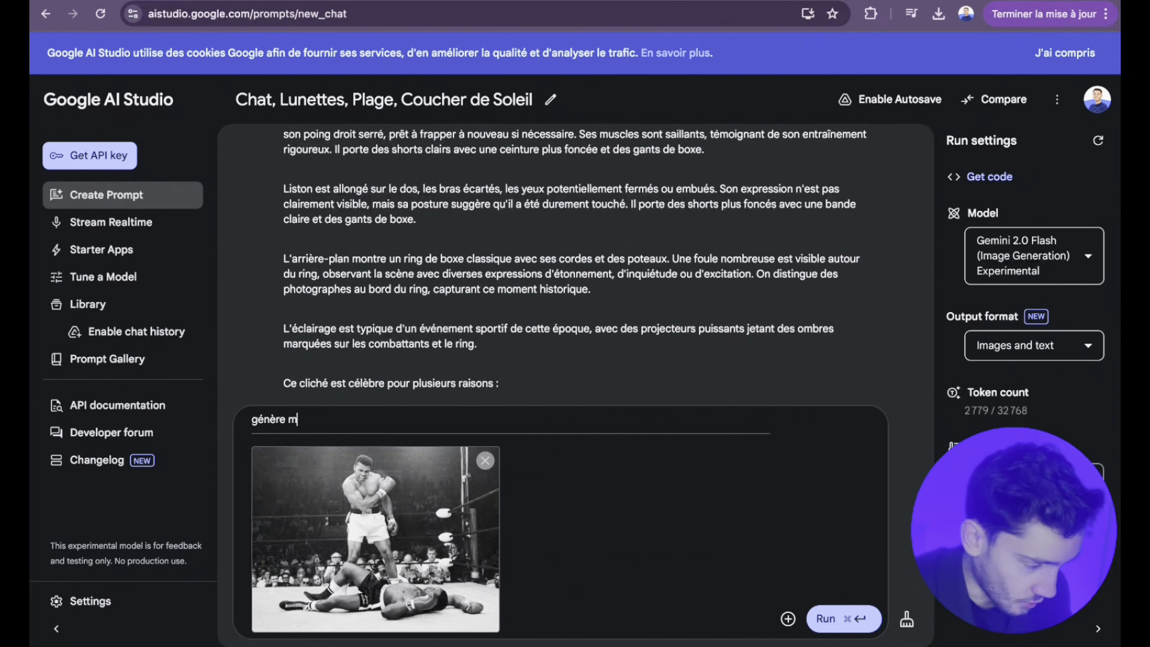
{"action": "type", "text": "oi la m"}
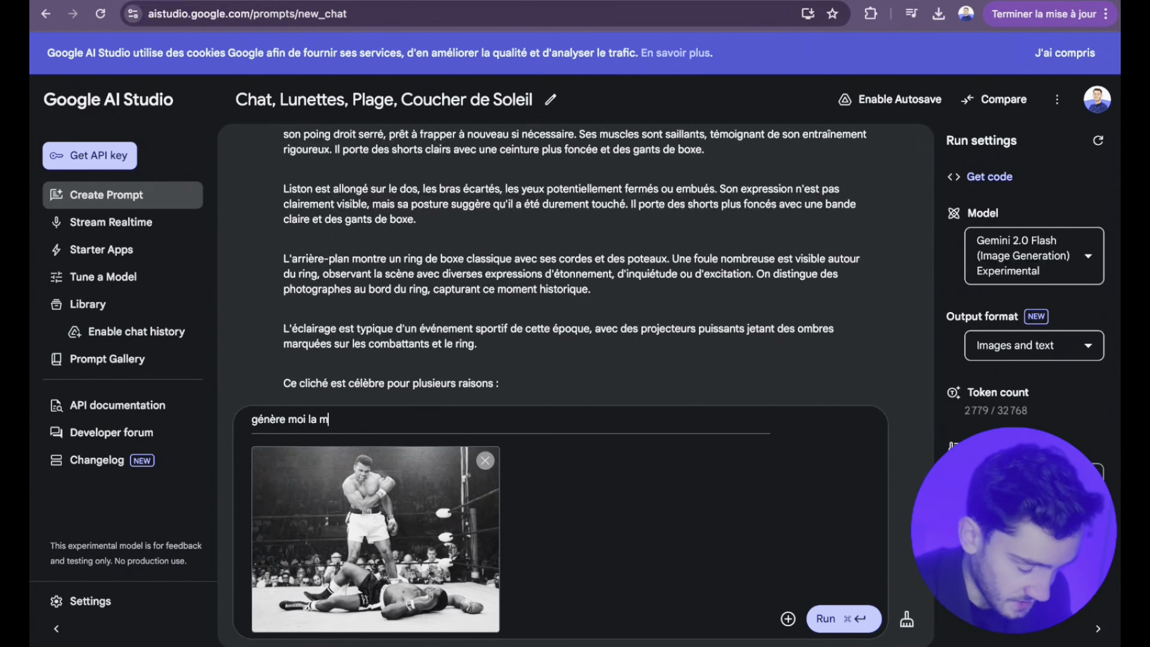
{"action": "type", "text": "ême im"}
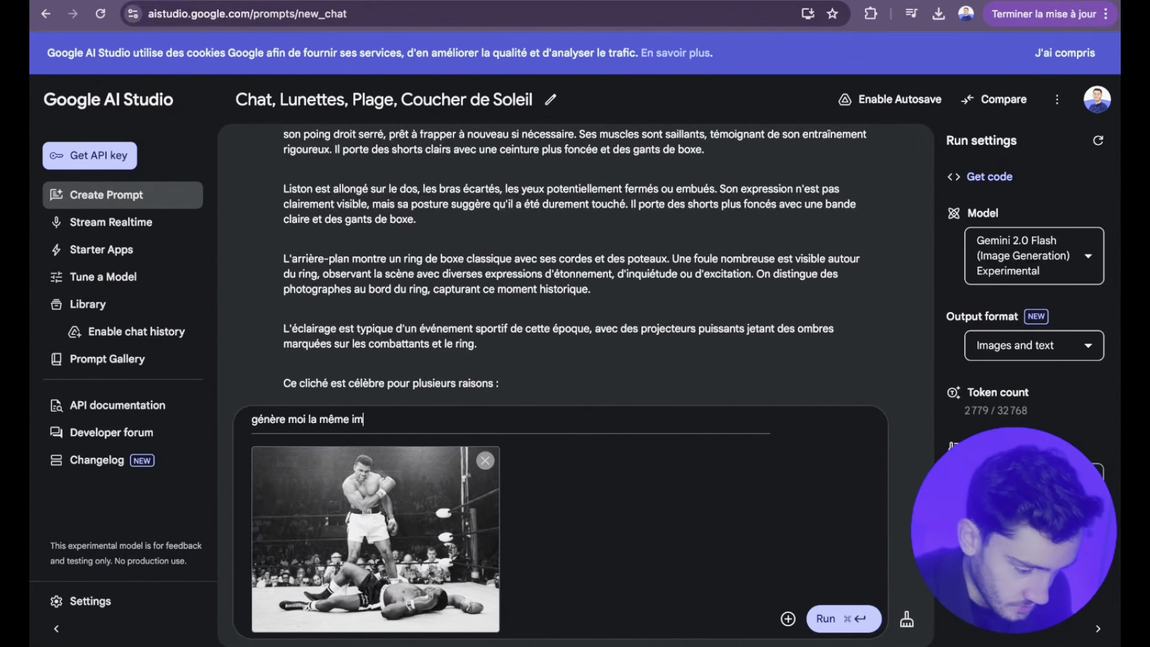
{"action": "type", "text": "age avec u"}
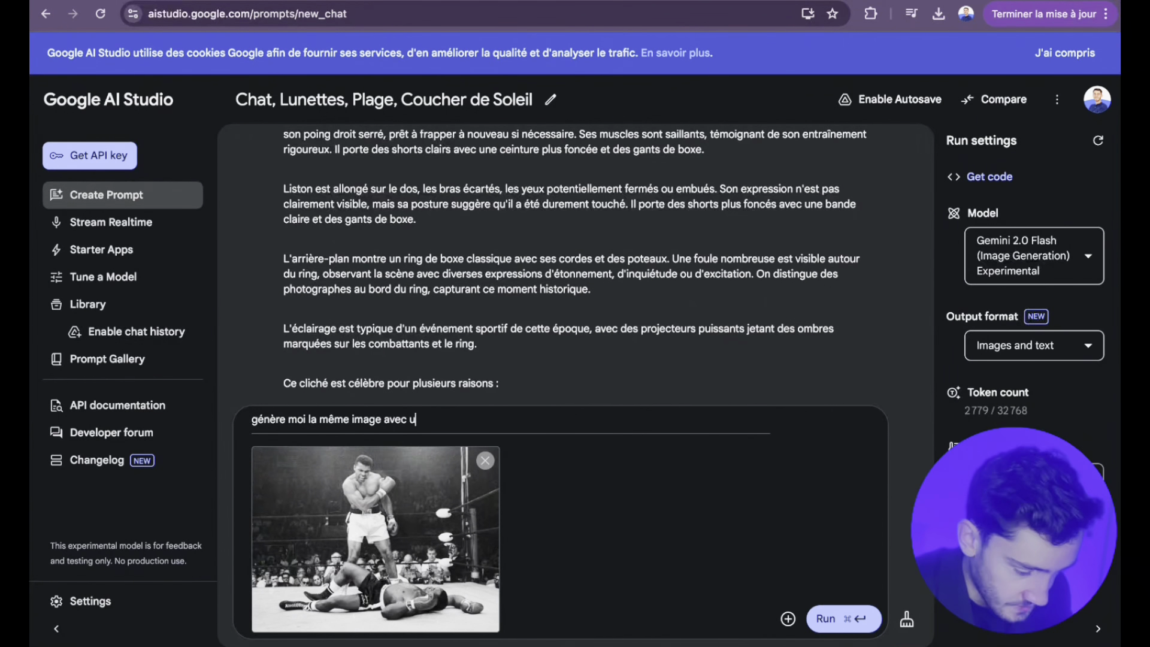
{"action": "type", "text": "ne perspec"}
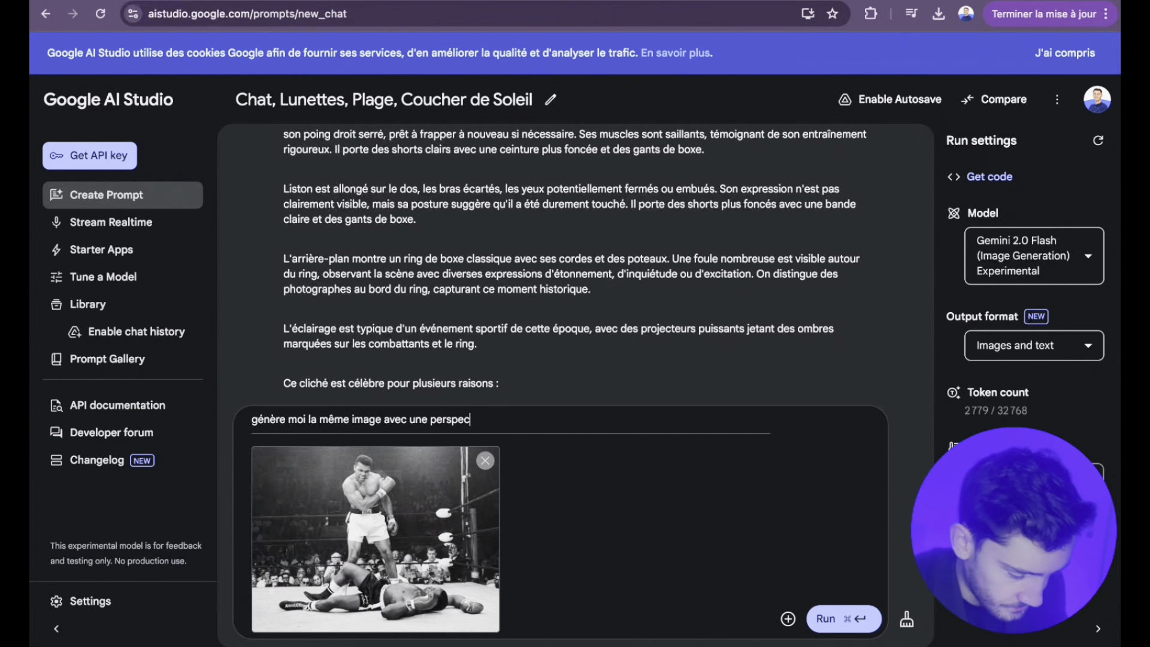
{"action": "type", "text": "tive dep"}
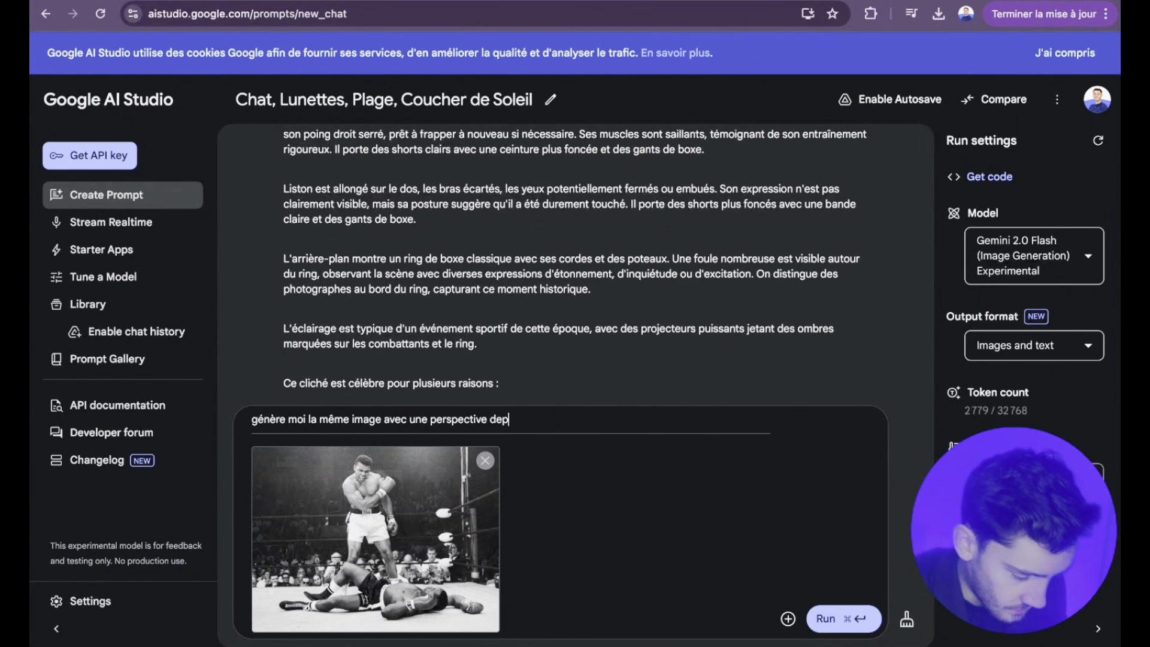
{"action": "type", "text": "uis le public"}
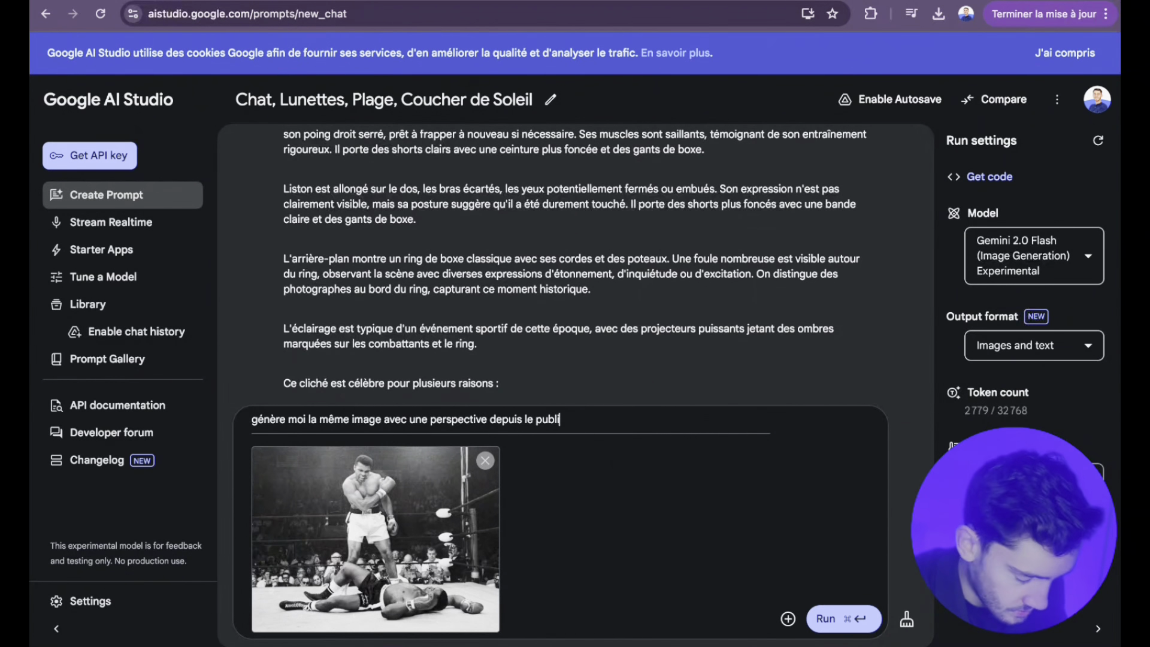
Insert "des deux boxeurs" after "image" in the prompt and run it
{"action": "left_click", "coordinate": [381, 420]}
{"action": "type", "text": "des deux b"}
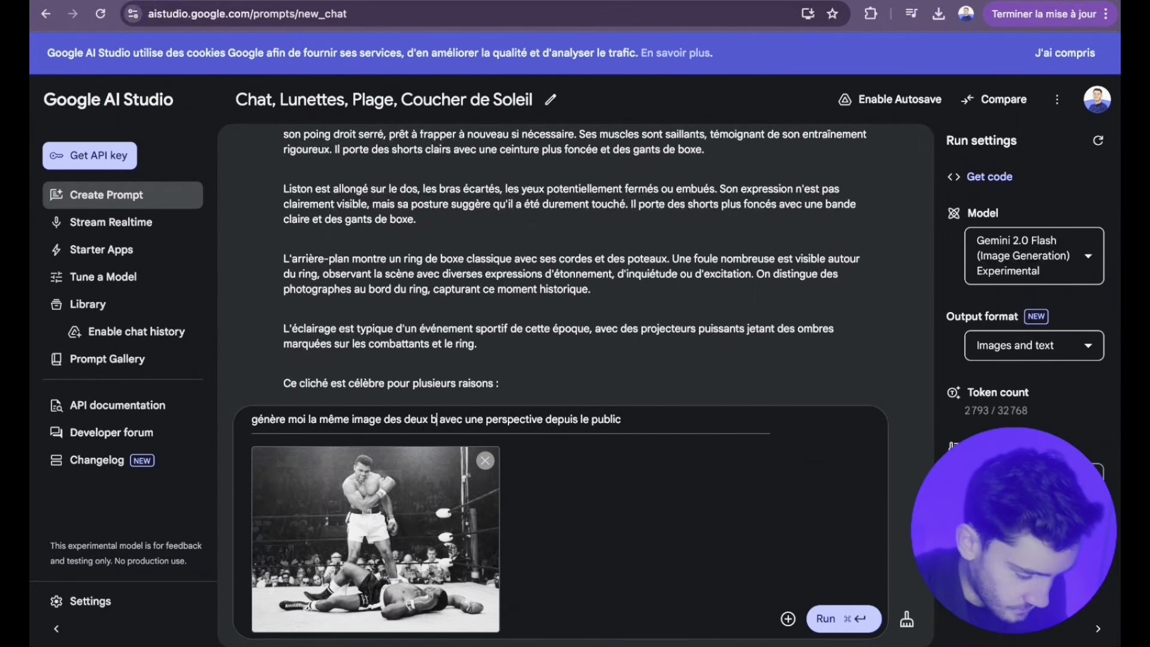
{"action": "type", "text": "oxeurs"}
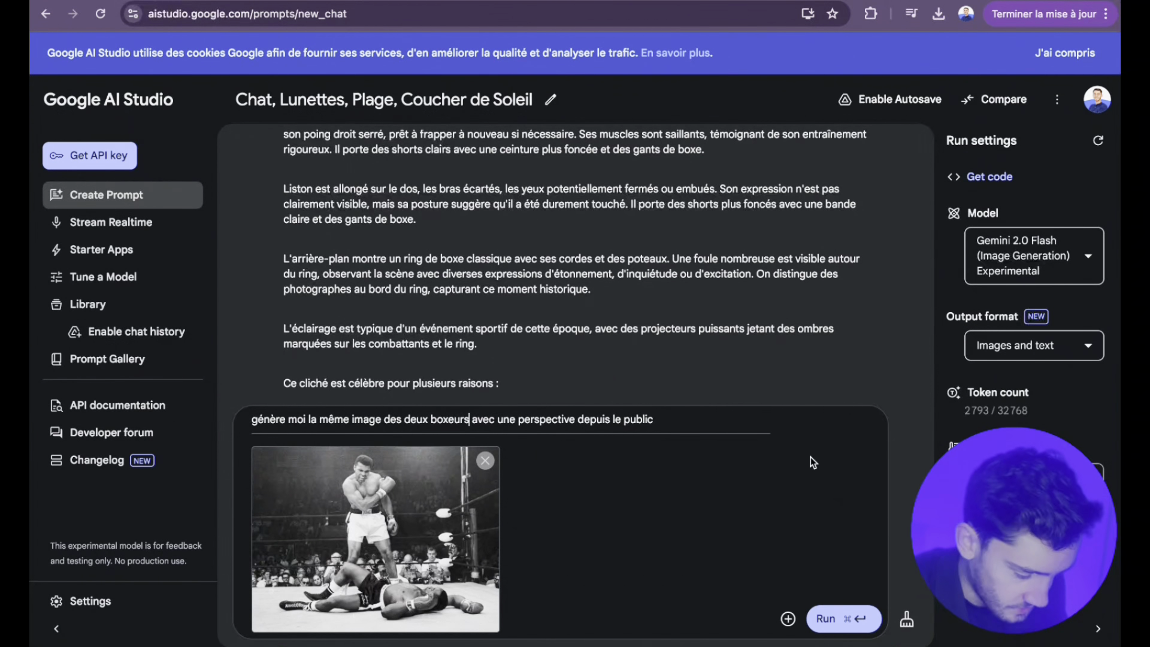
{"action": "left_click", "coordinate": [825, 618]}
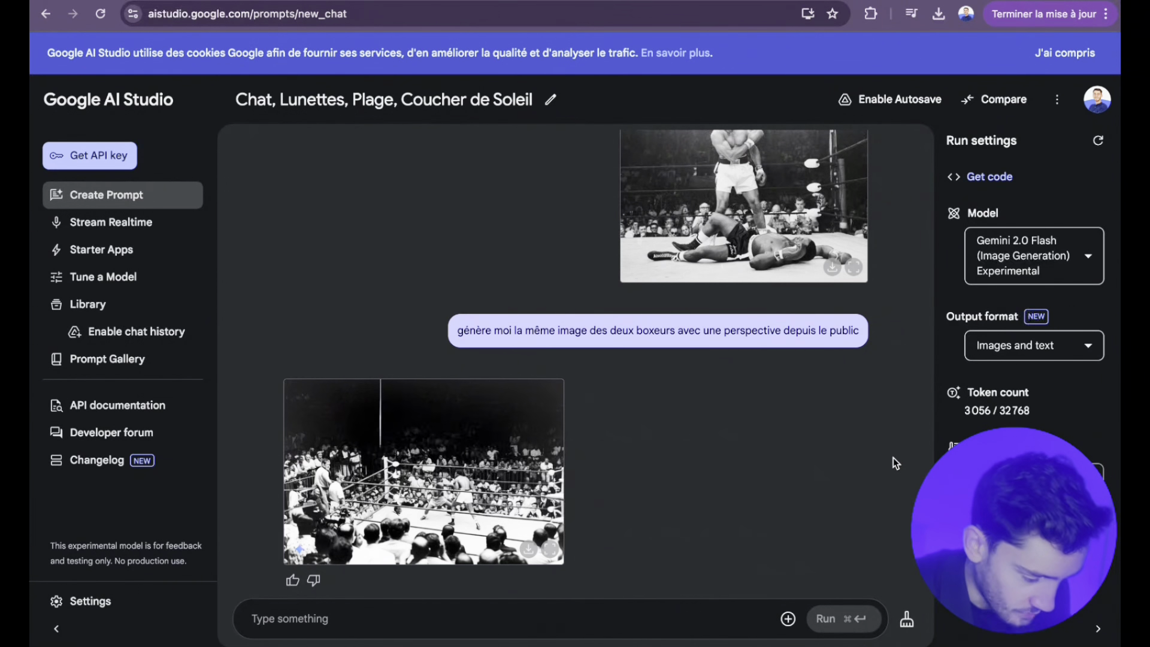
Attach the interior photo mur-porteur-ou-pas.jpeg from the Bureau folder to a new message
{"action": "left_click", "coordinate": [788, 619]}
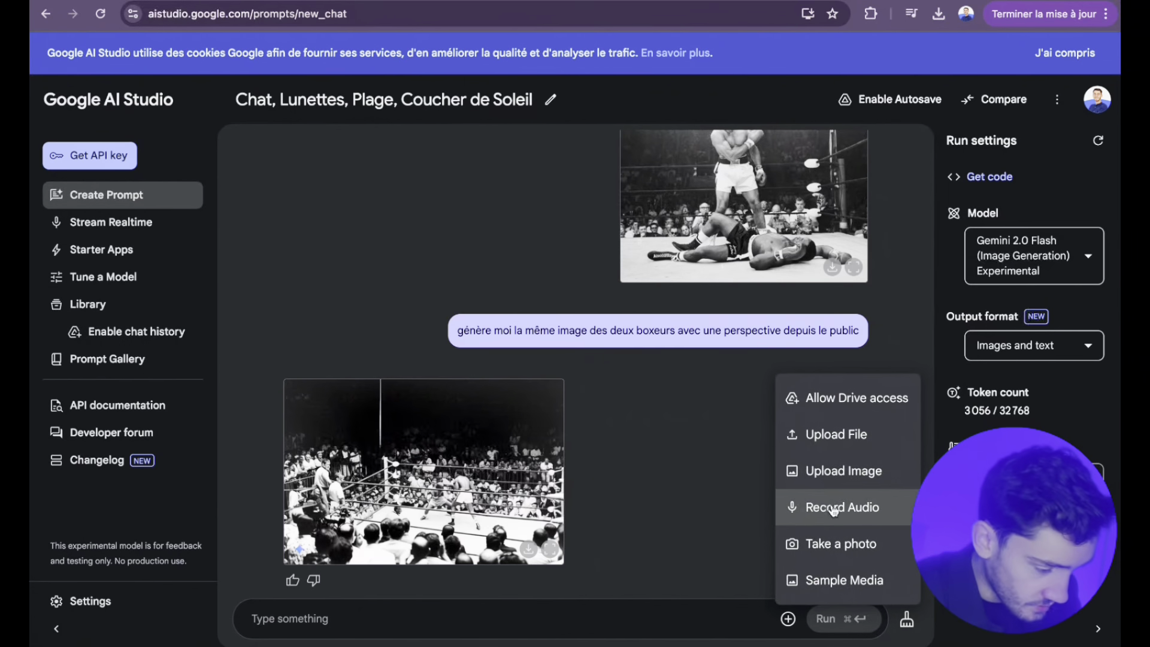
{"action": "left_click", "coordinate": [865, 476]}
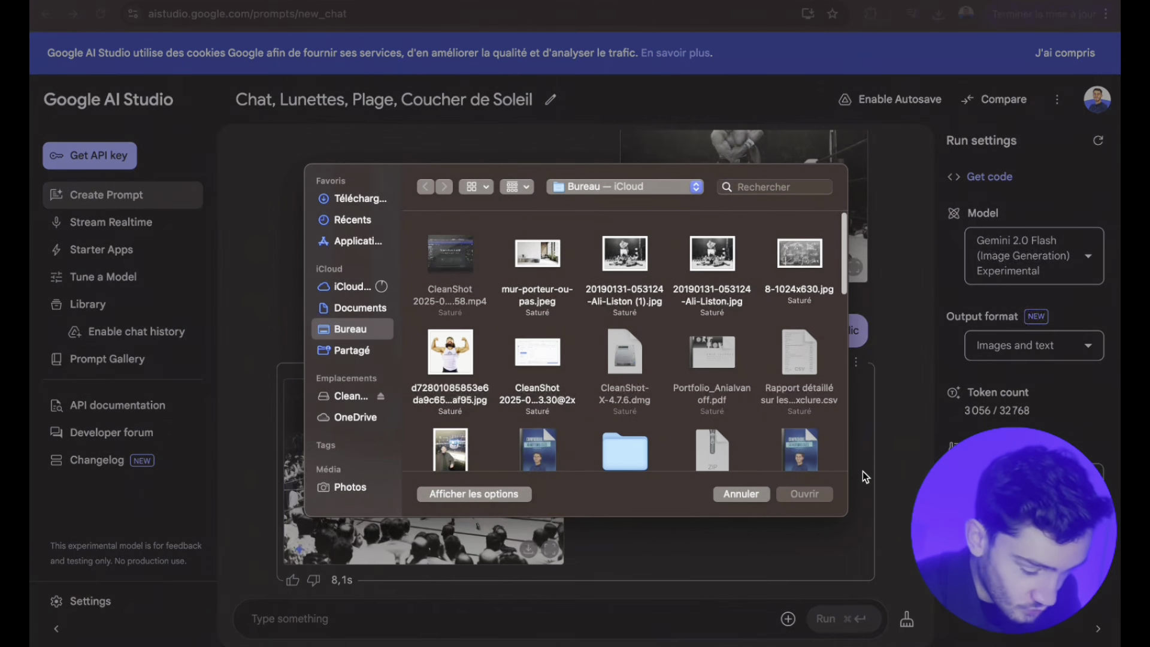
{"action": "double_click", "coordinate": [535, 254]}
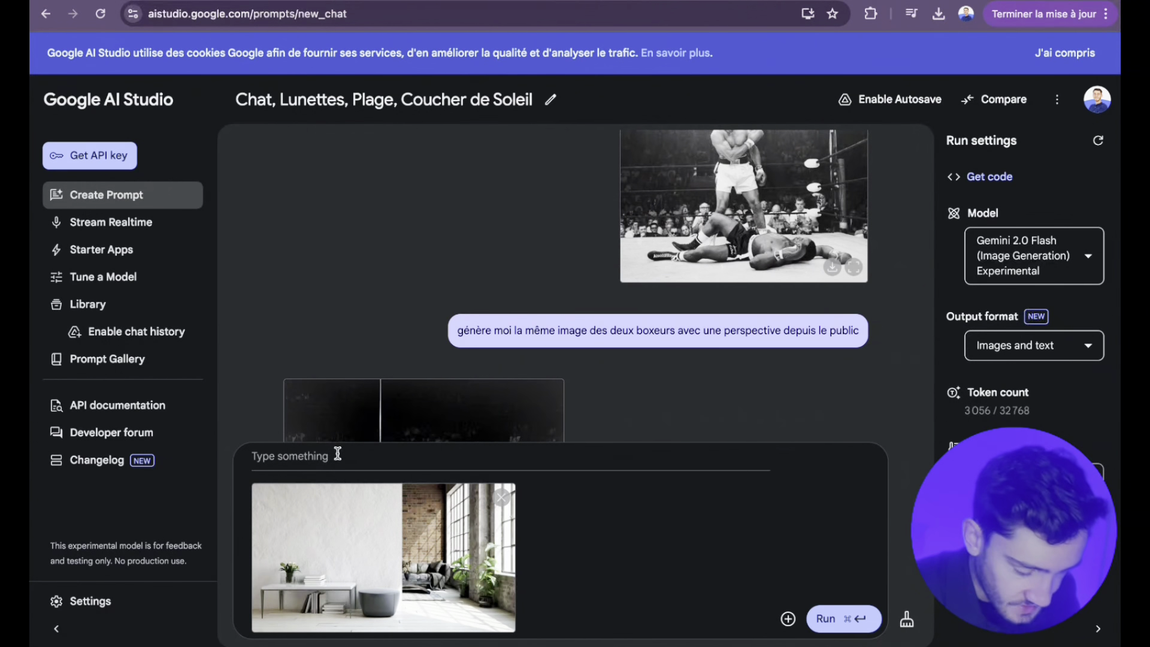
Run the prompt "ajoute une oeuvre de peinture sur le mur" on the attached interior photo
{"action": "type", "text": "ajoute u"}
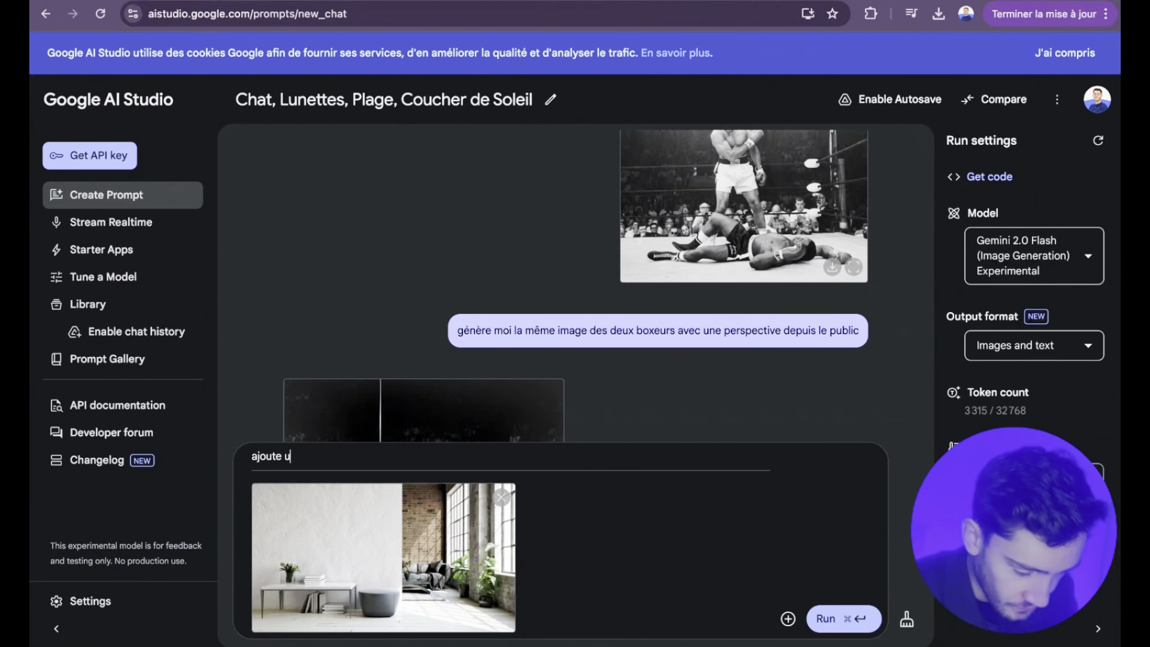
{"action": "type", "text": "ne oeuvre d'a"}
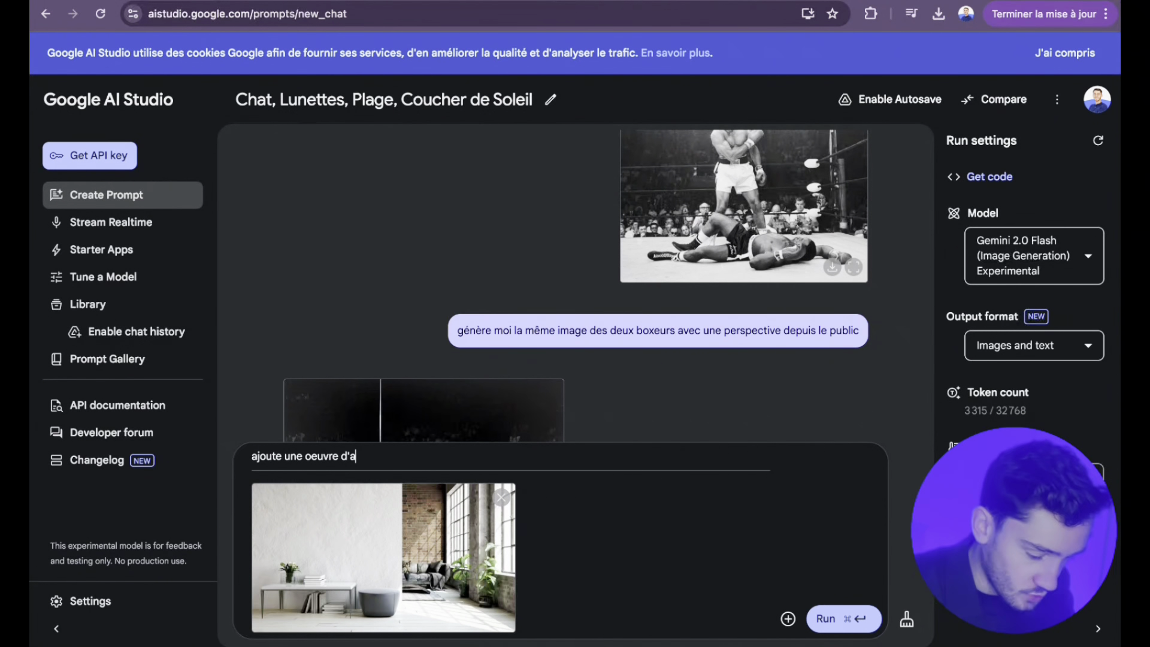
{"action": "type", "text": "rt sur"}
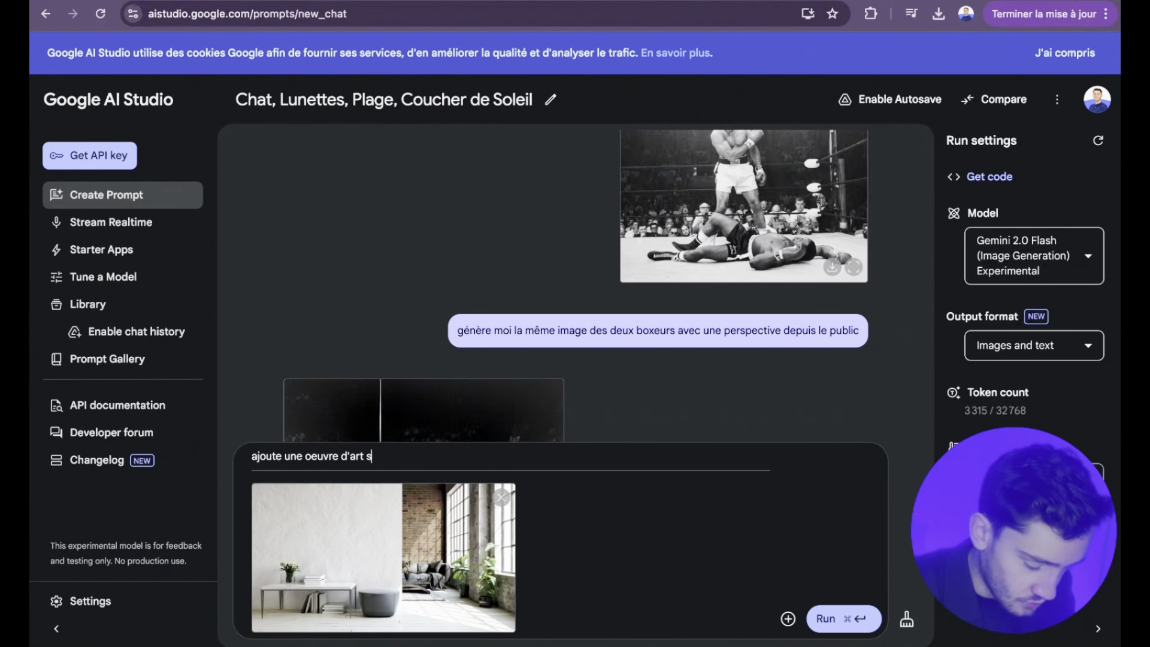
{"action": "key", "text": "BackSpace"}
{"action": "key", "text": "BackSpace"}
{"action": "key", "text": "BackSpace"}
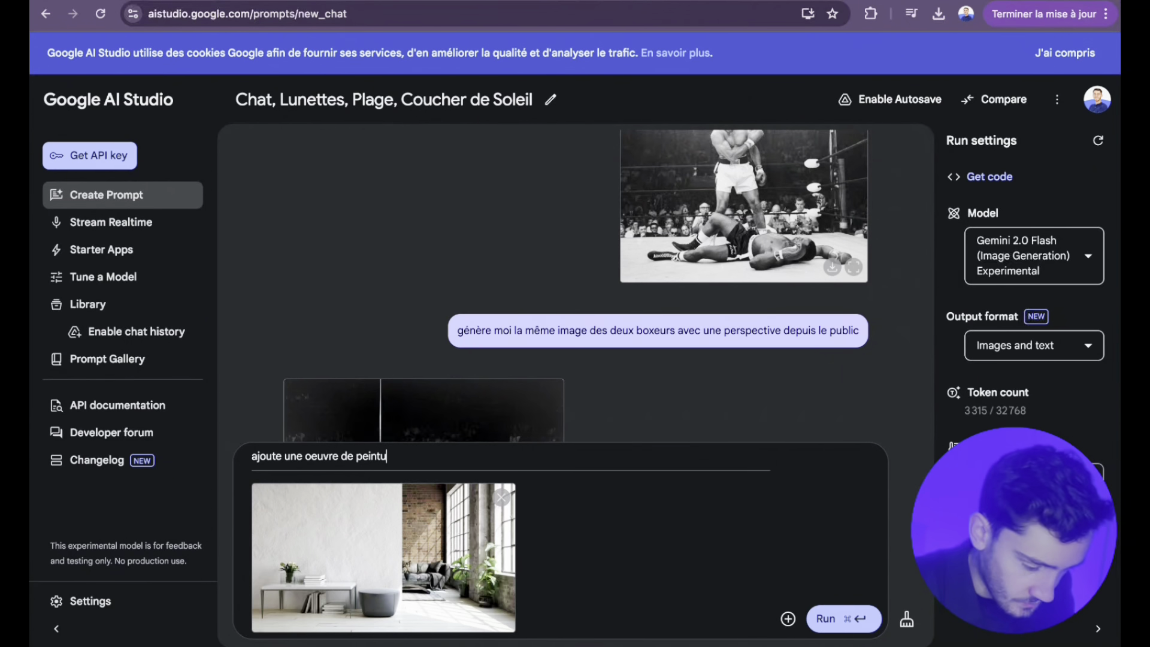
{"action": "type", "text": "r le mur"}
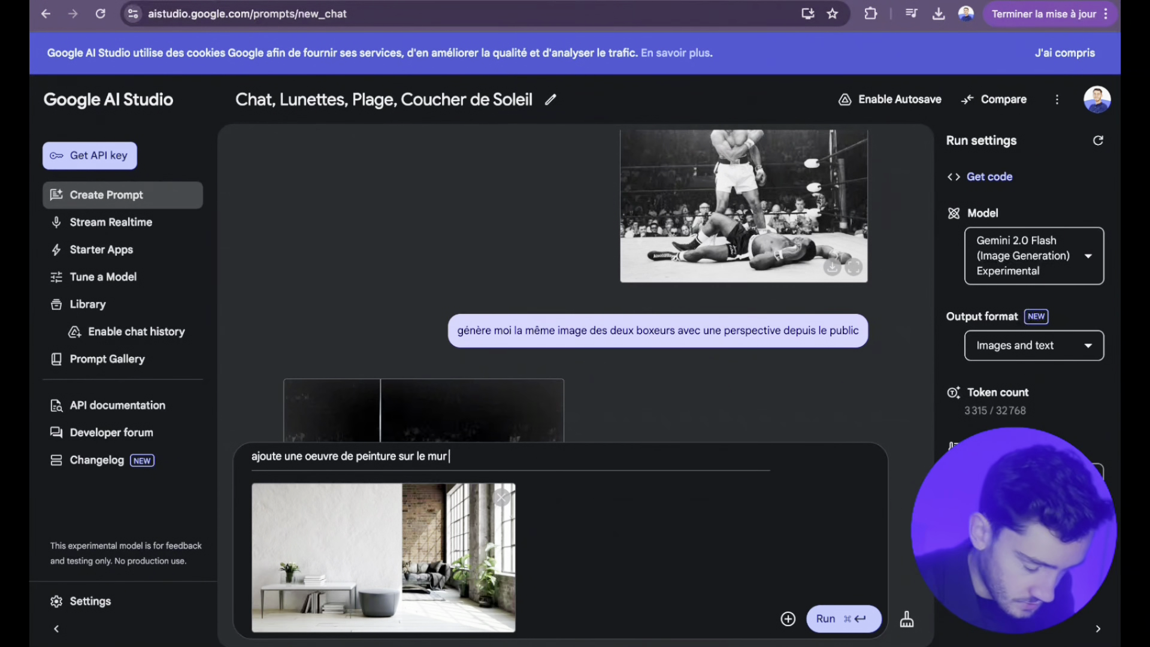
{"action": "left_click", "coordinate": [830, 619]}
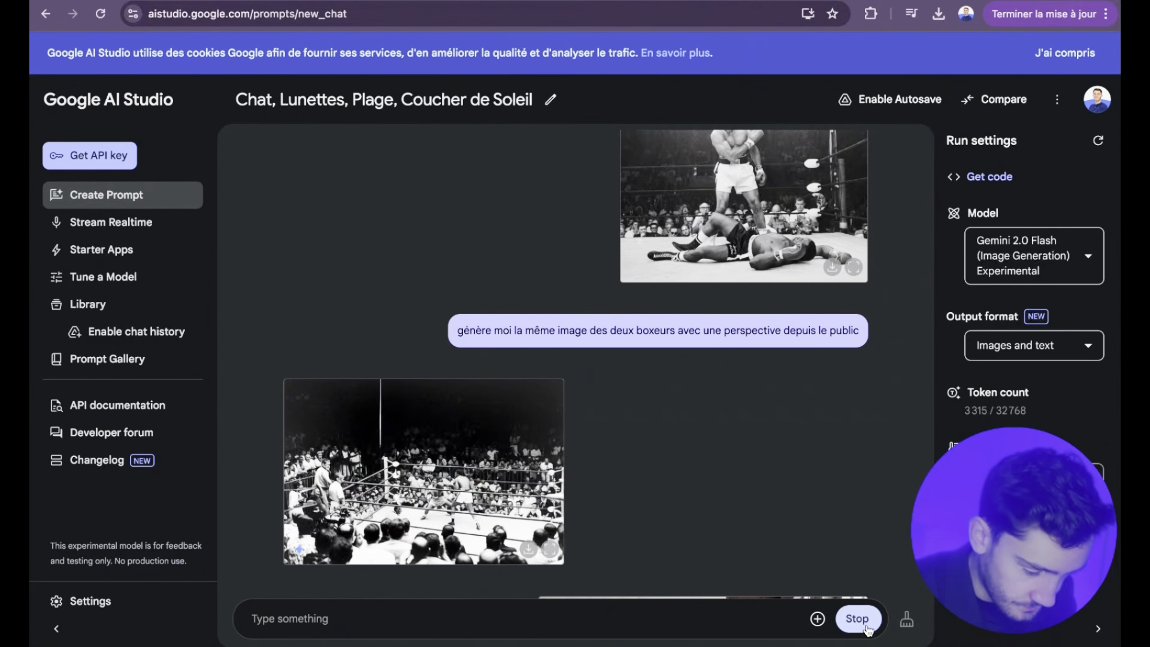